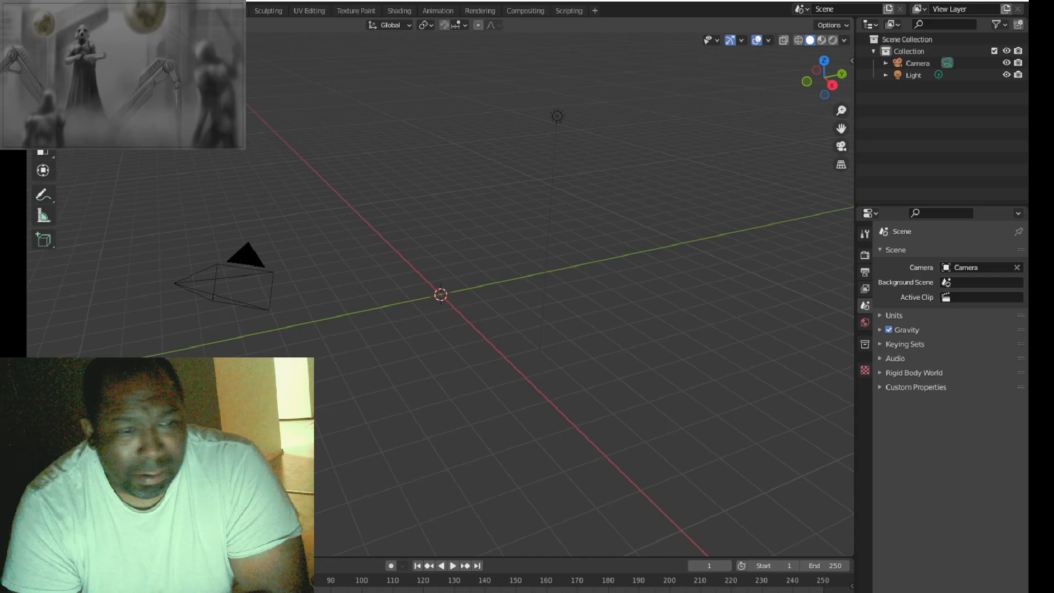
Step: Add an armature at the world origin, switch it to Pose Mode and select its single bone
key(shift+a)
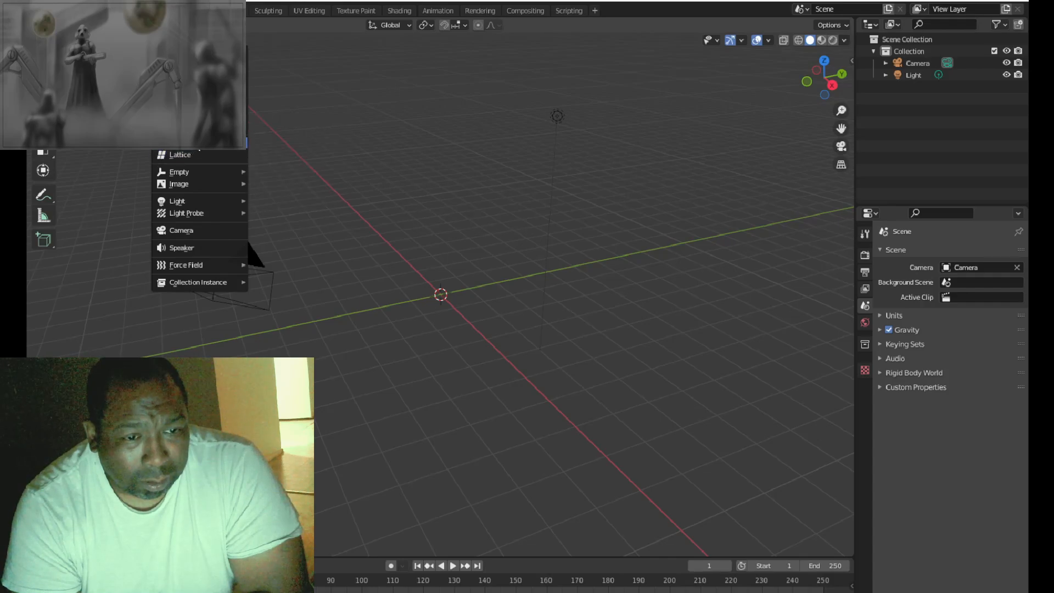
click(244, 143)
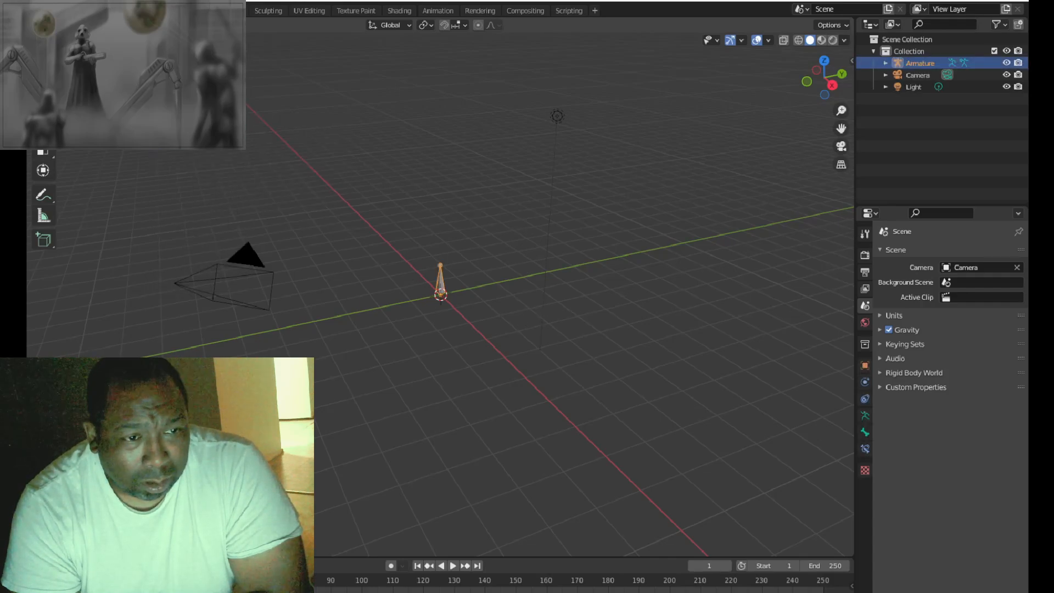
key(ctrl+Tab)
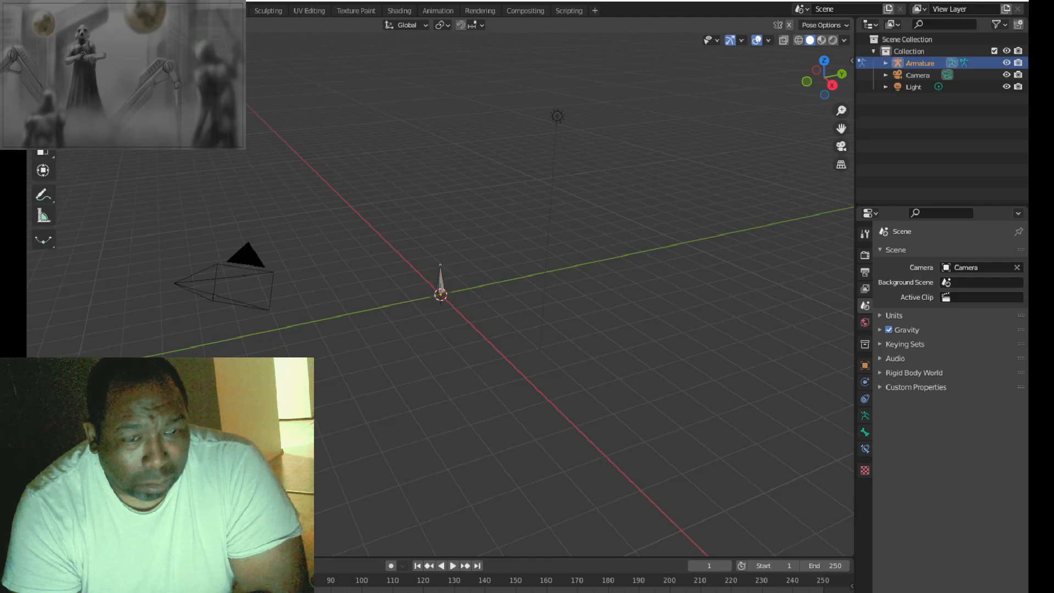
click(440, 285)
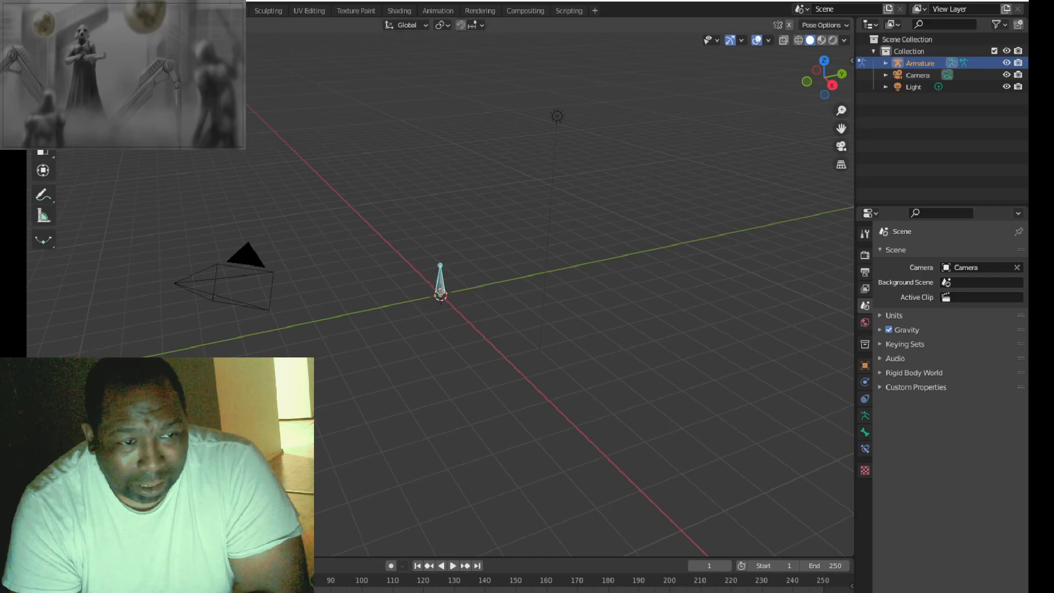
Step: Look through the armature and bone properties and examine the custom shape options in the bone's viewport display settings
click(865, 365)
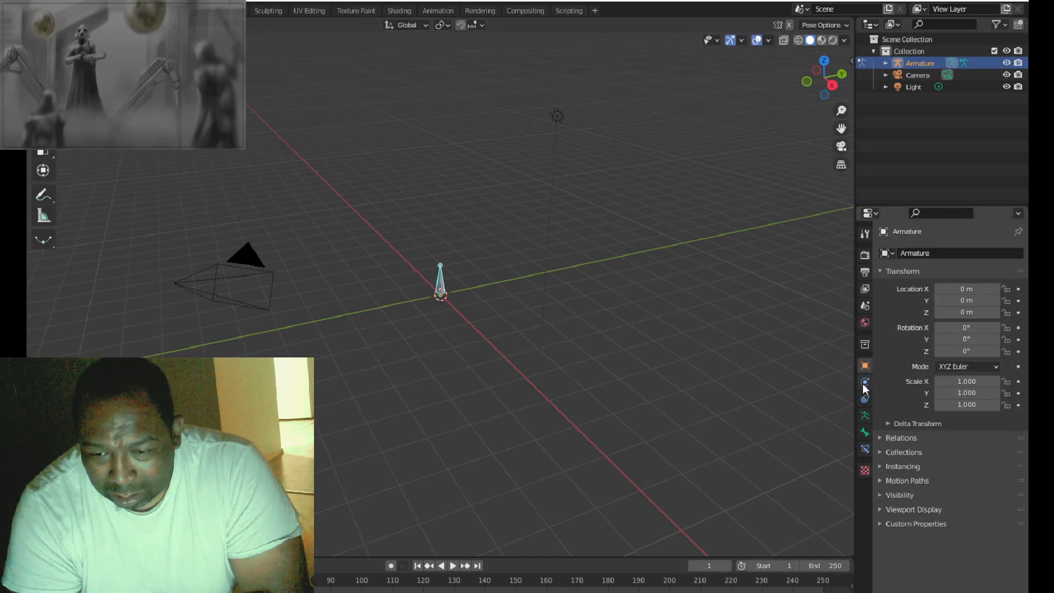
click(862, 384)
click(866, 415)
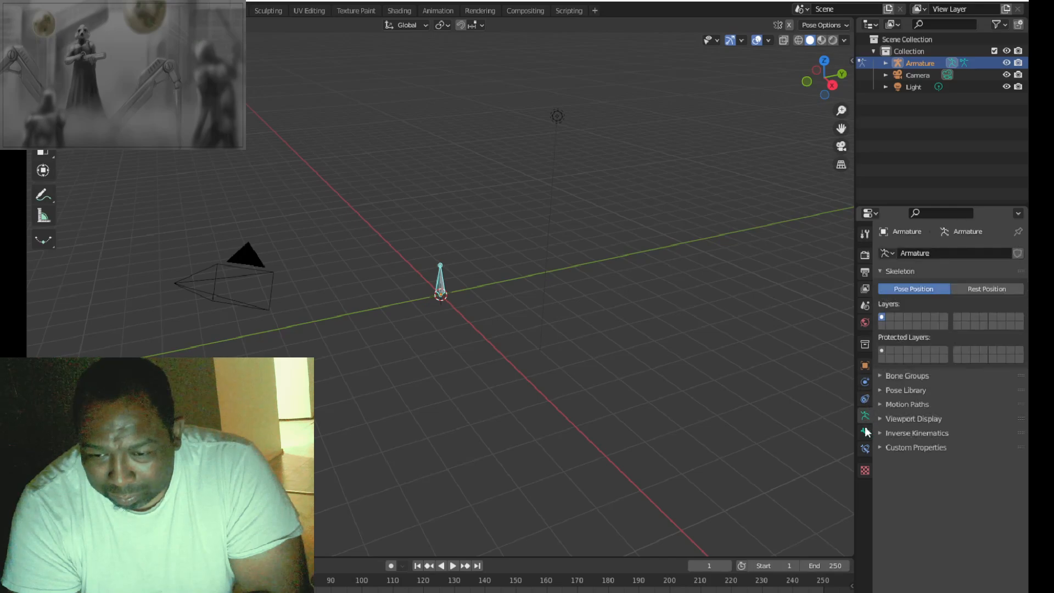
click(866, 432)
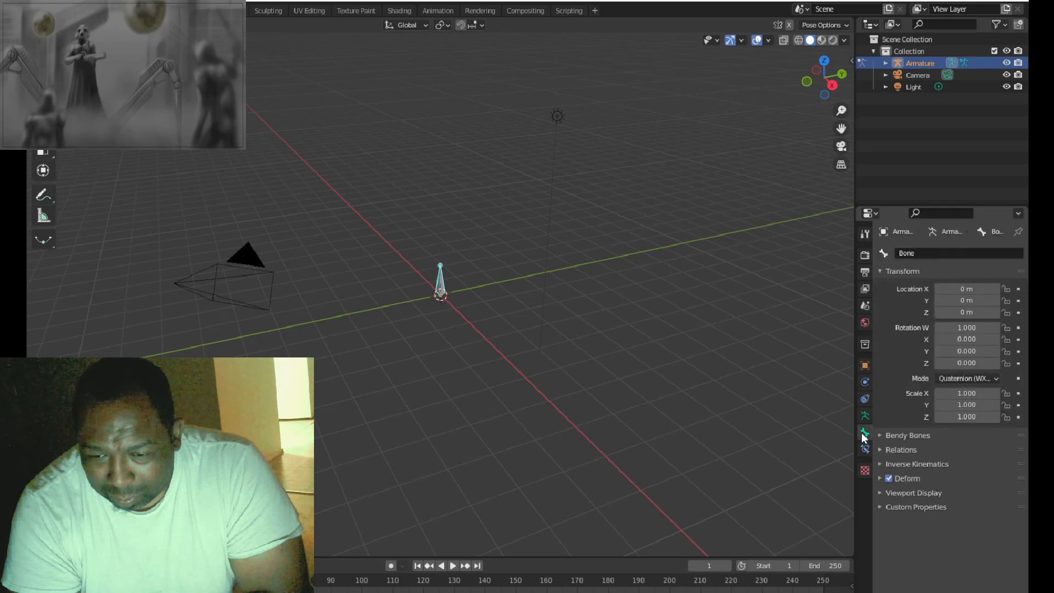
click(882, 493)
scroll(921, 459, down, 2)
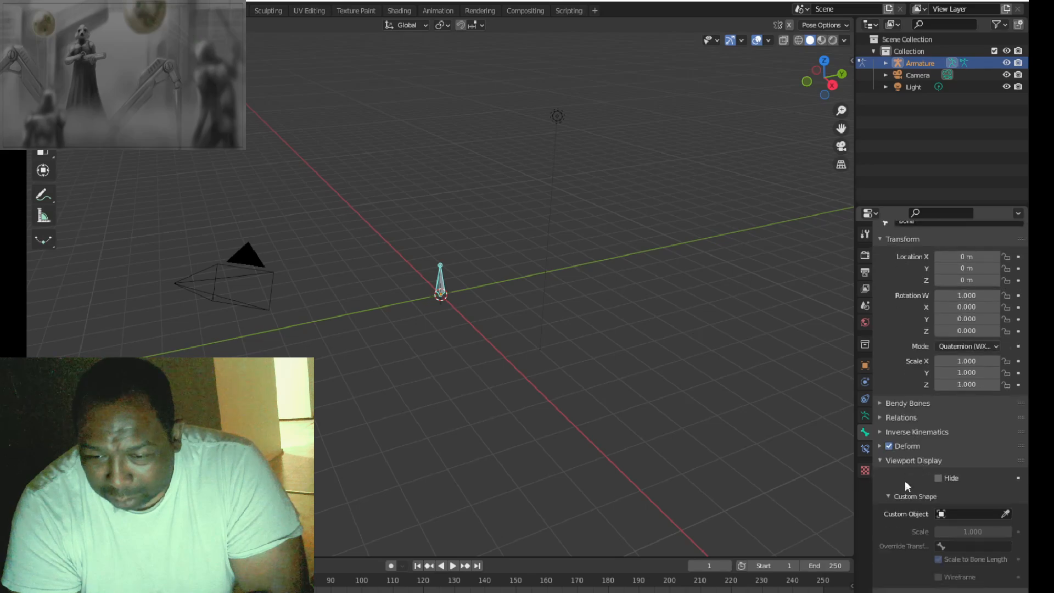
click(944, 514)
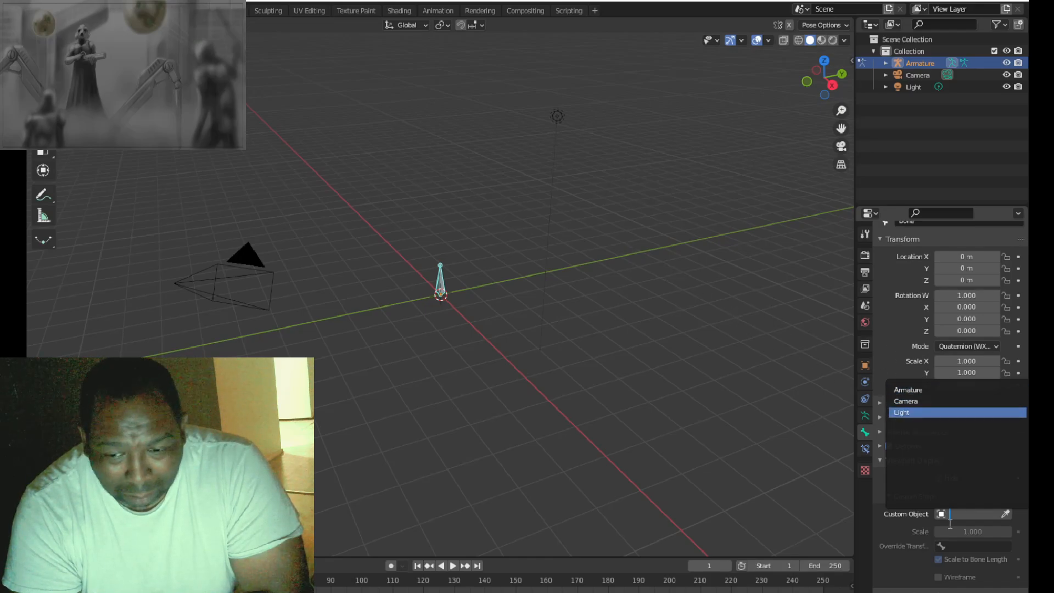
click(895, 524)
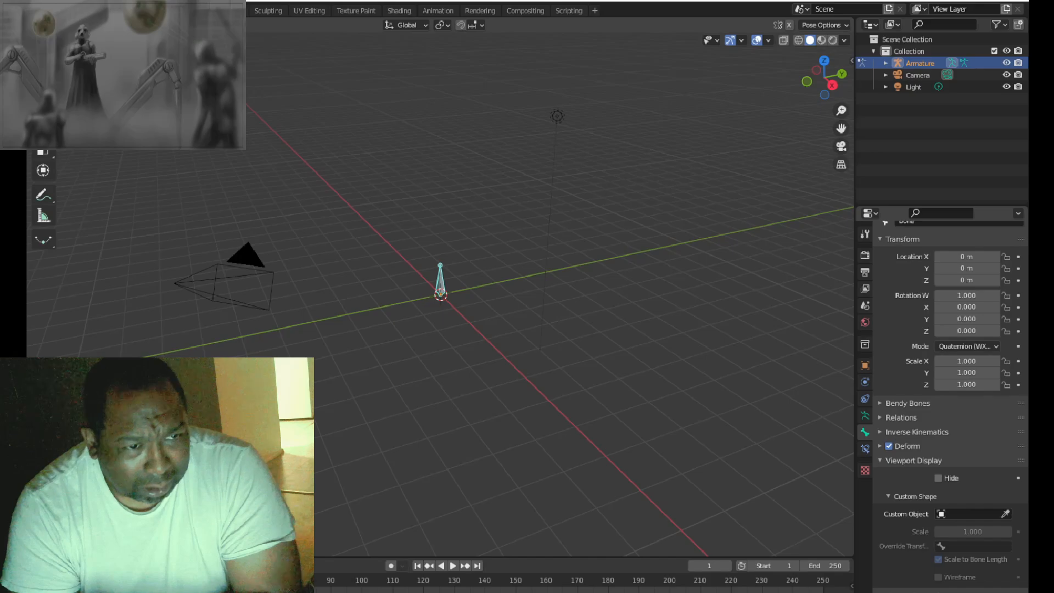
Step: In Edit Mode, set the Z coordinate of the bone's tail to 0 m
key(Tab)
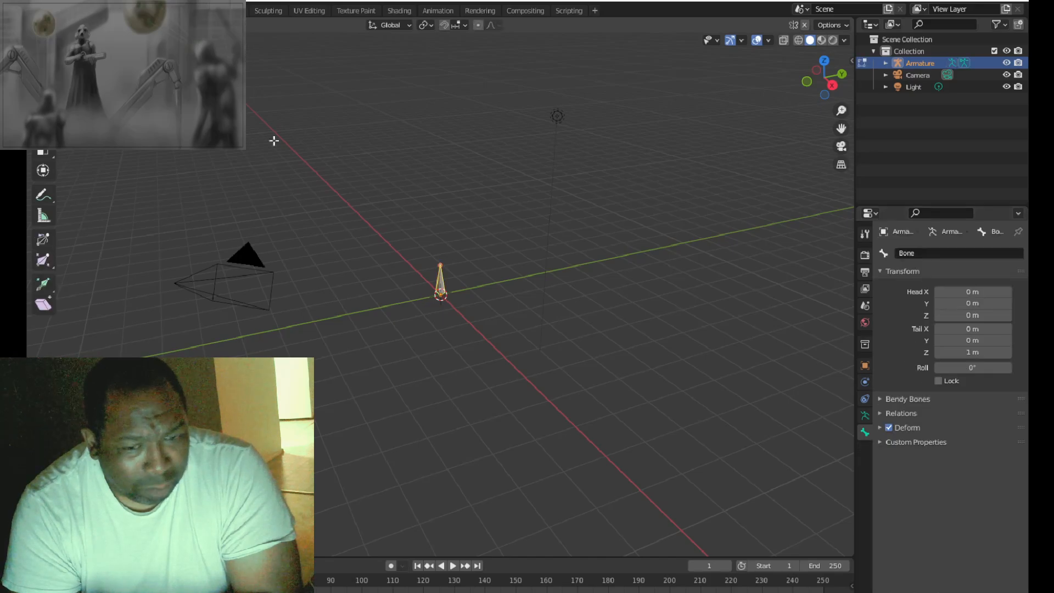
click(438, 266)
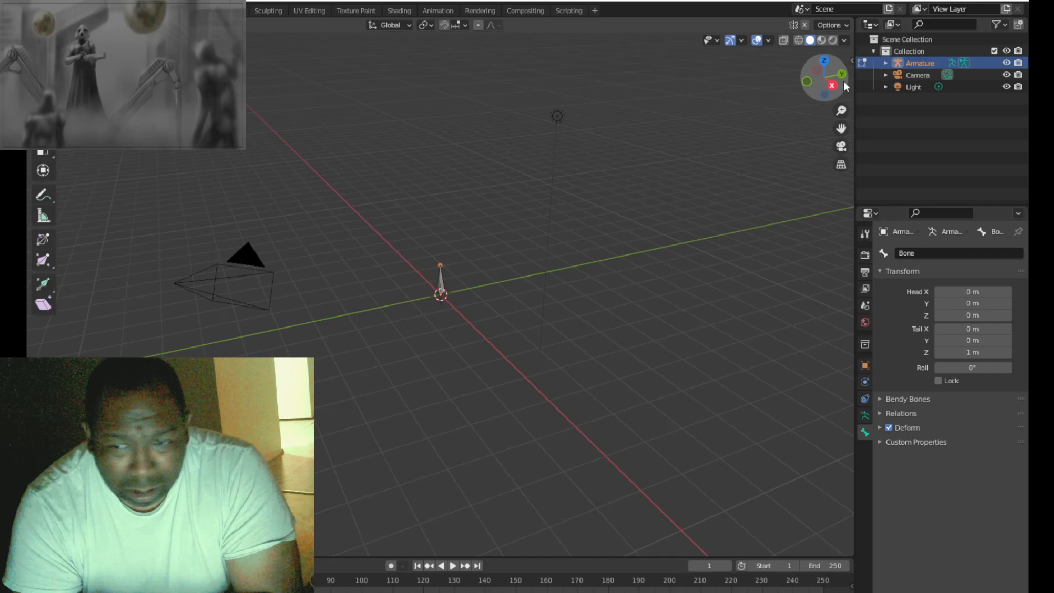
click(852, 60)
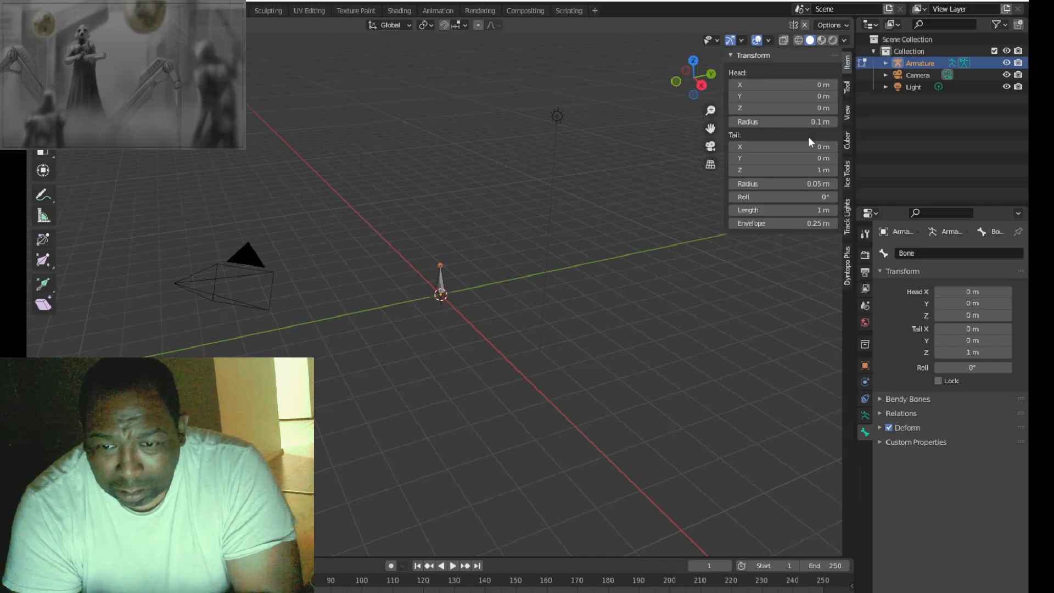
click(796, 170)
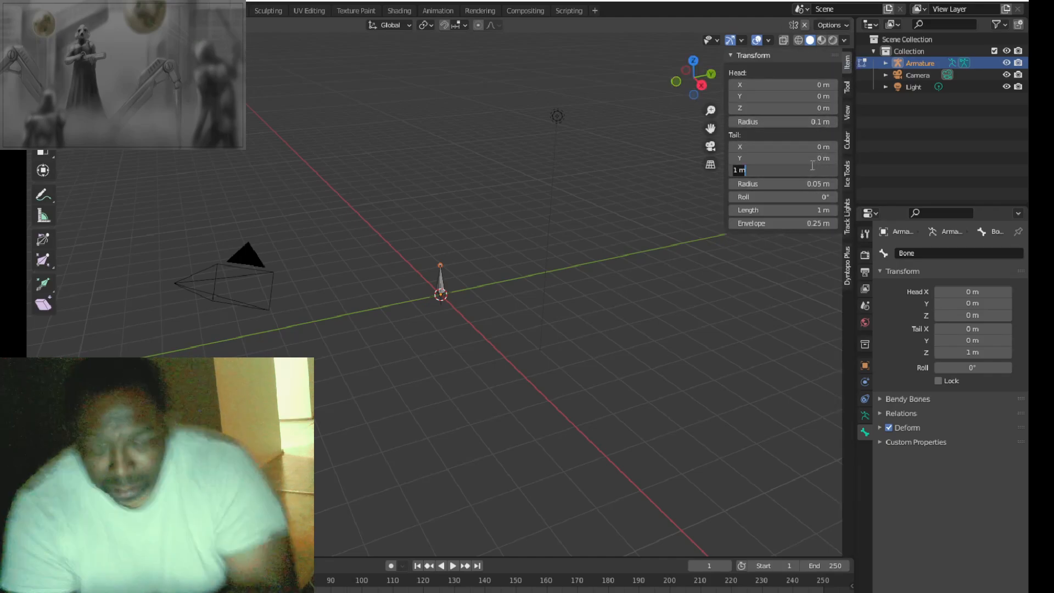
text(0)
key(Return)
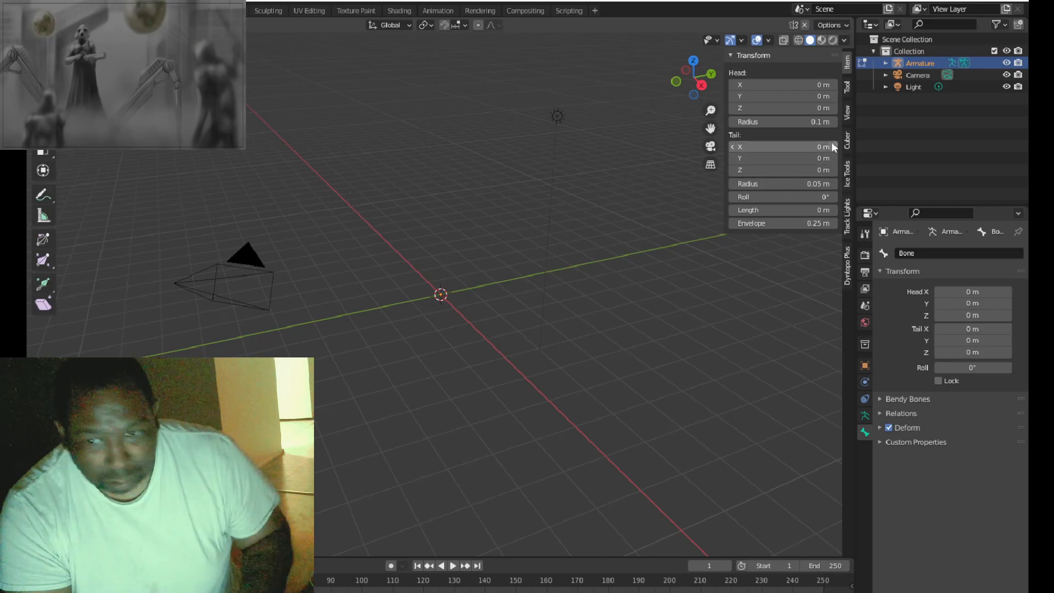
Step: Try the bone's head at 1 m on Z and at -1 m on Y, undoing each change
click(800, 104)
text(1)
key(Return)
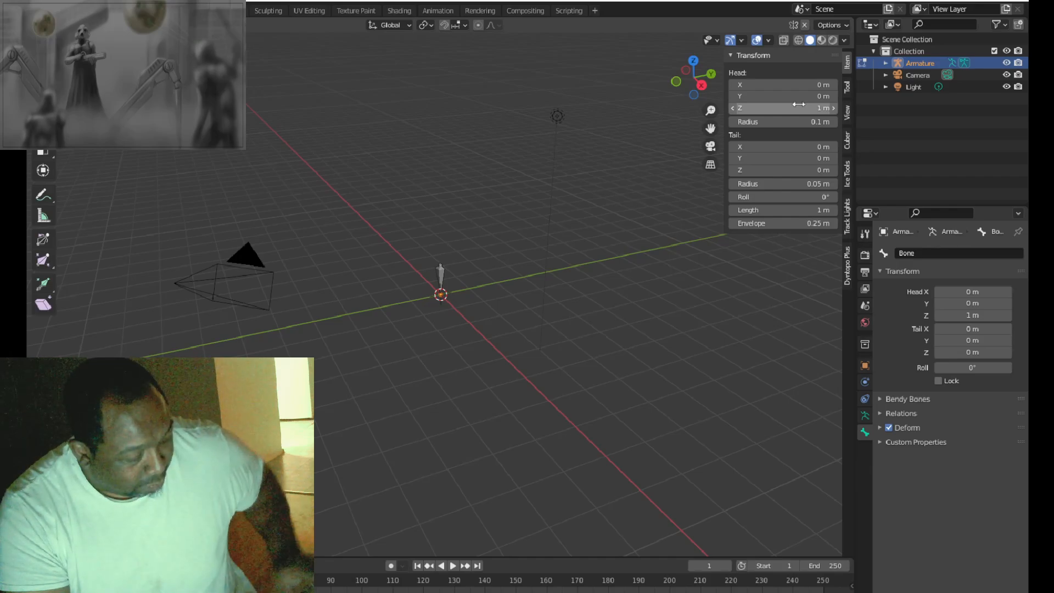
key(ctrl+z)
click(811, 99)
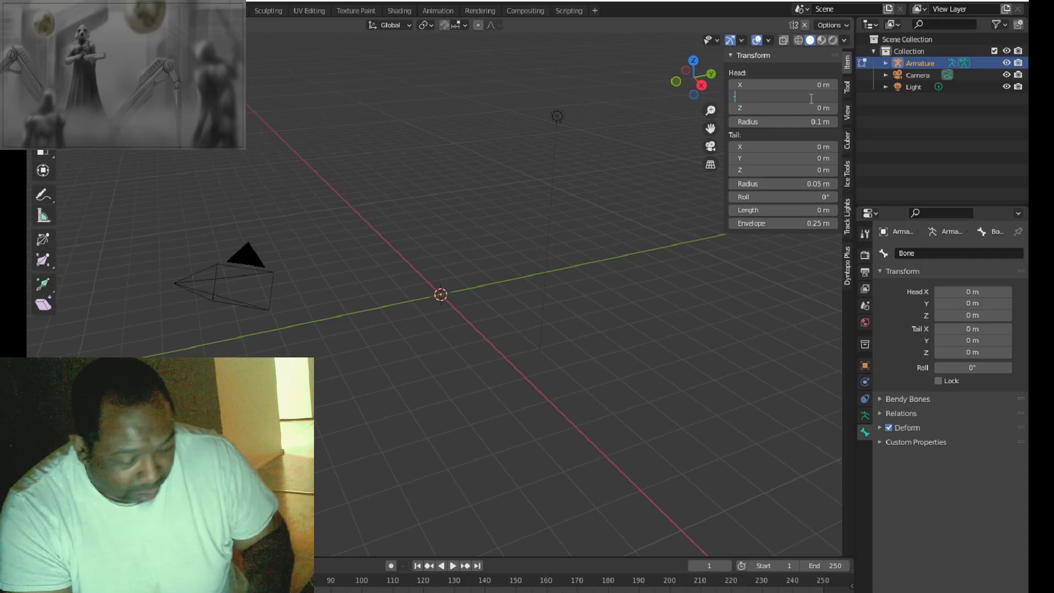
key(Return)
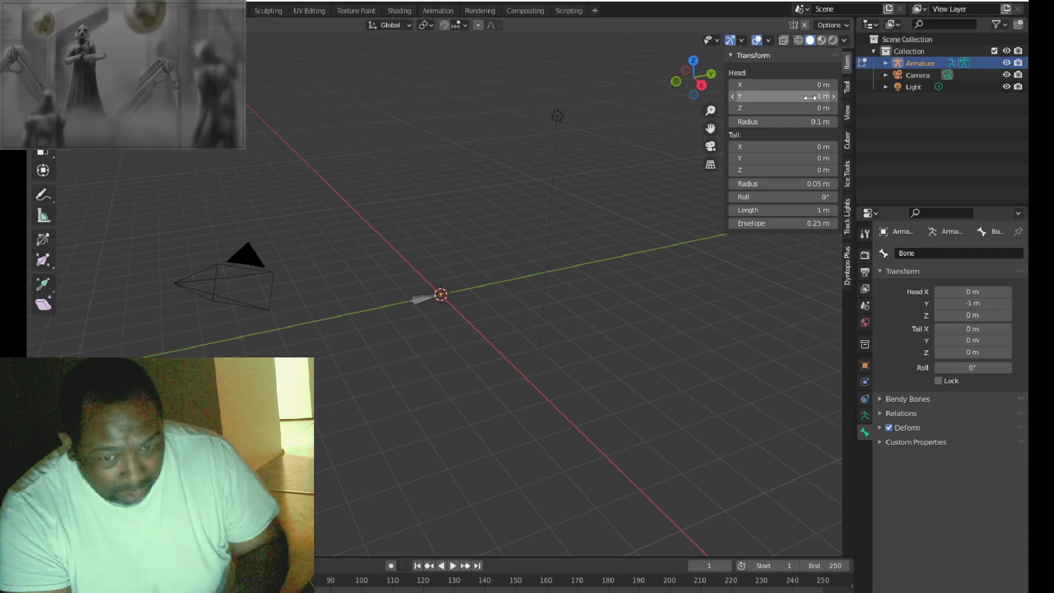
key(ctrl+z)
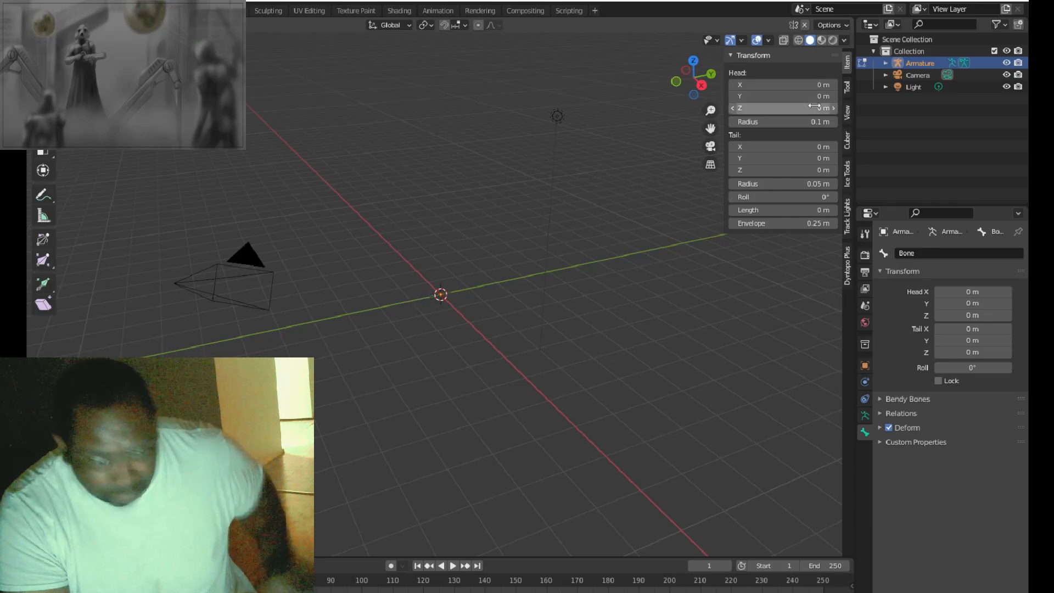
Step: Set the Y coordinate of the bone's tail to -1 m and return the armature to Pose Mode
click(807, 159)
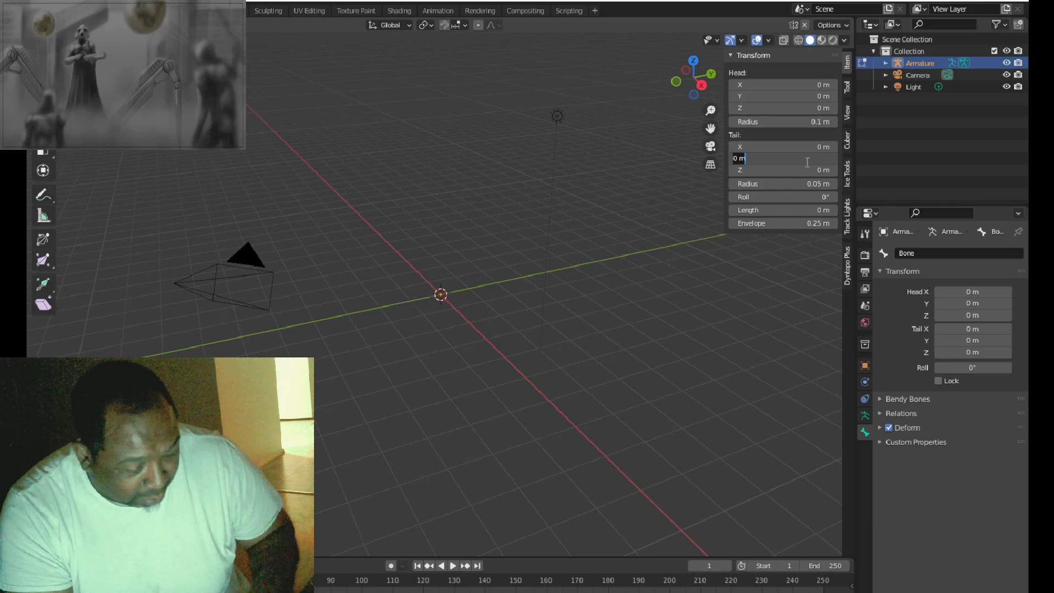
text(-1)
key(Return)
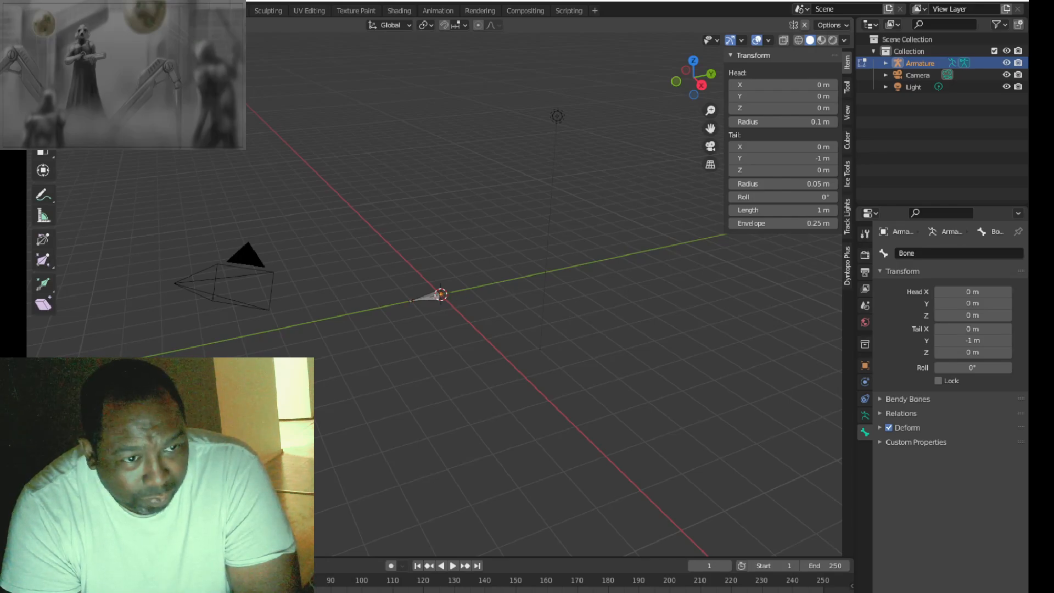
key(ctrl+Tab)
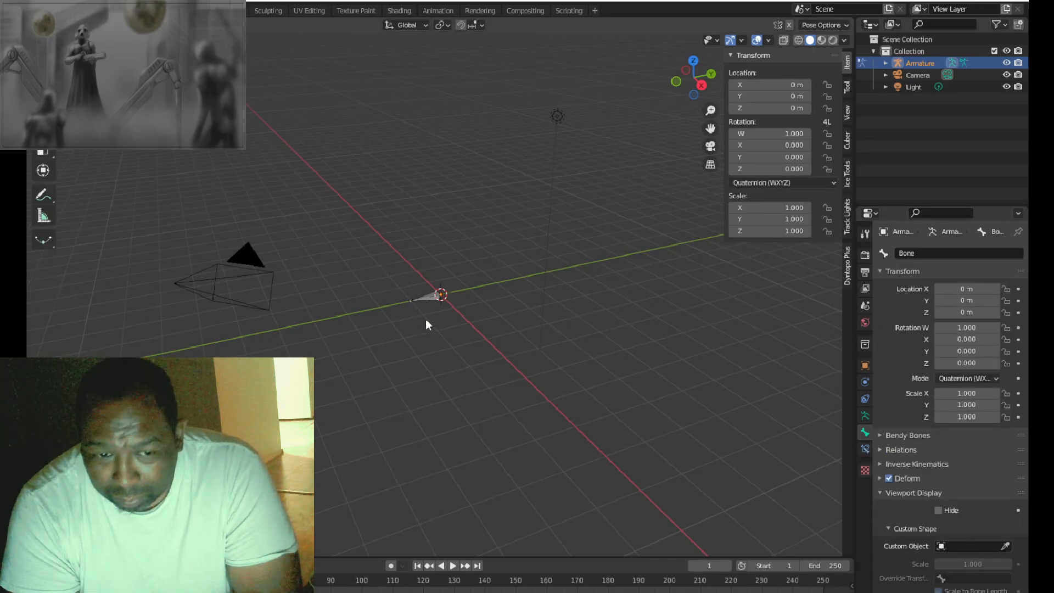
Step: Examine the bone's transform and custom shape settings, the bone and object constraints, and the armature's skeleton settings
scroll(921, 469, down, 1)
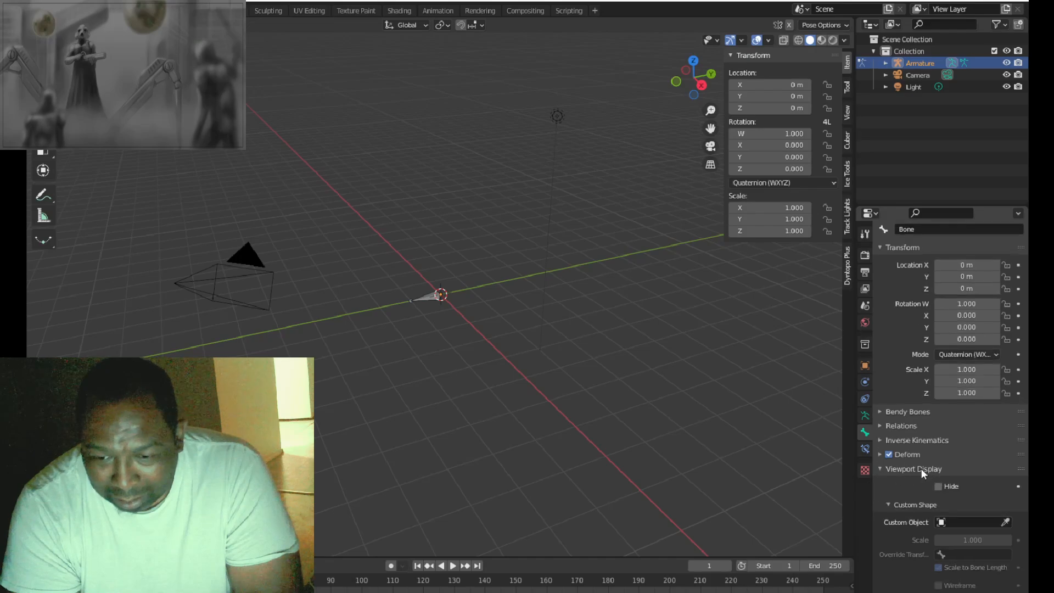
scroll(915, 470, down, 2)
click(866, 448)
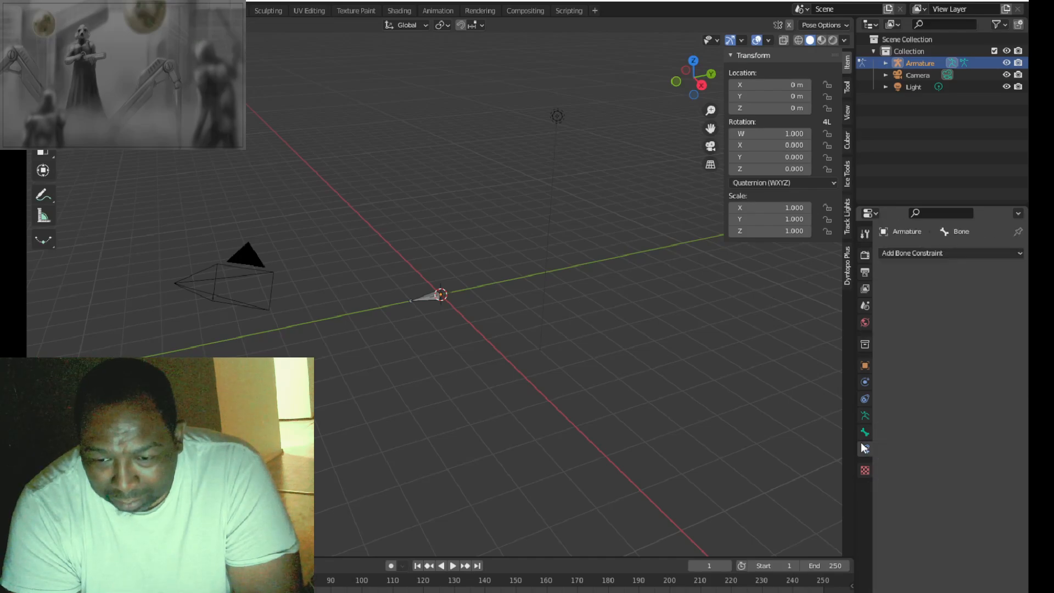
click(866, 399)
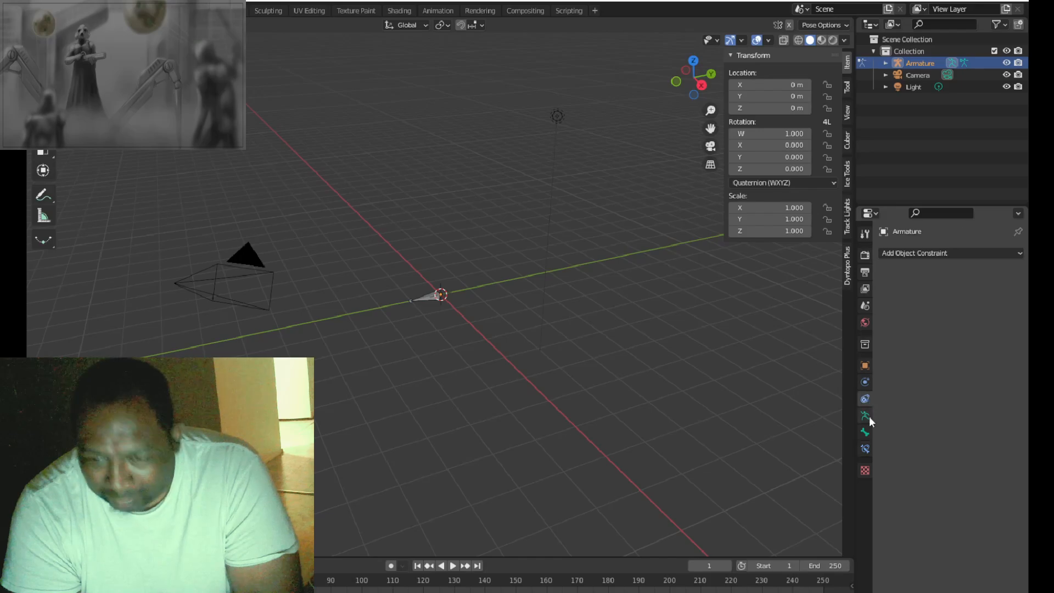
click(865, 416)
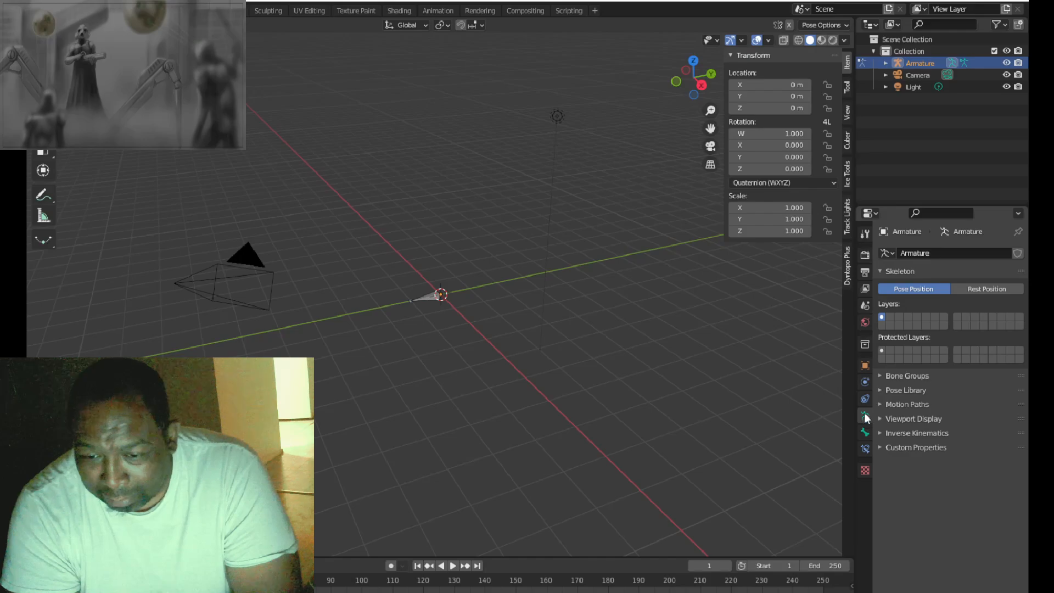
click(865, 433)
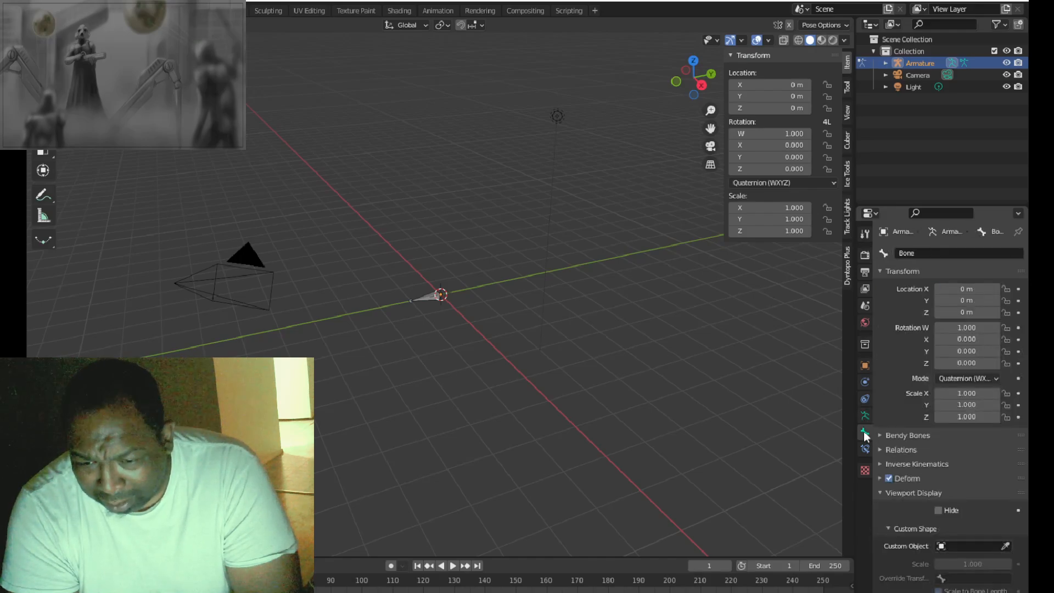
scroll(925, 455, down, 2)
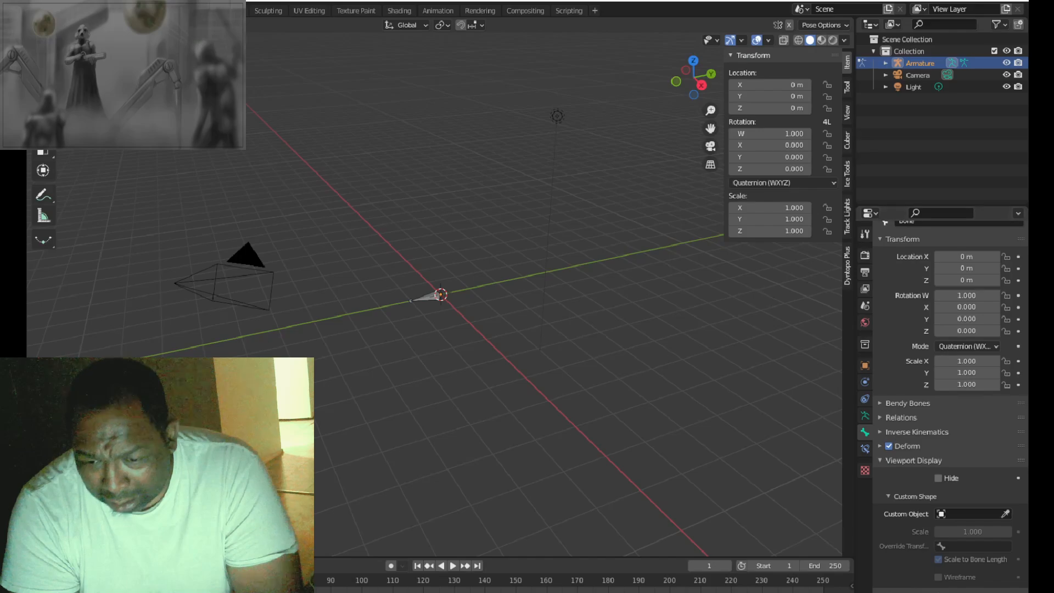
click(867, 449)
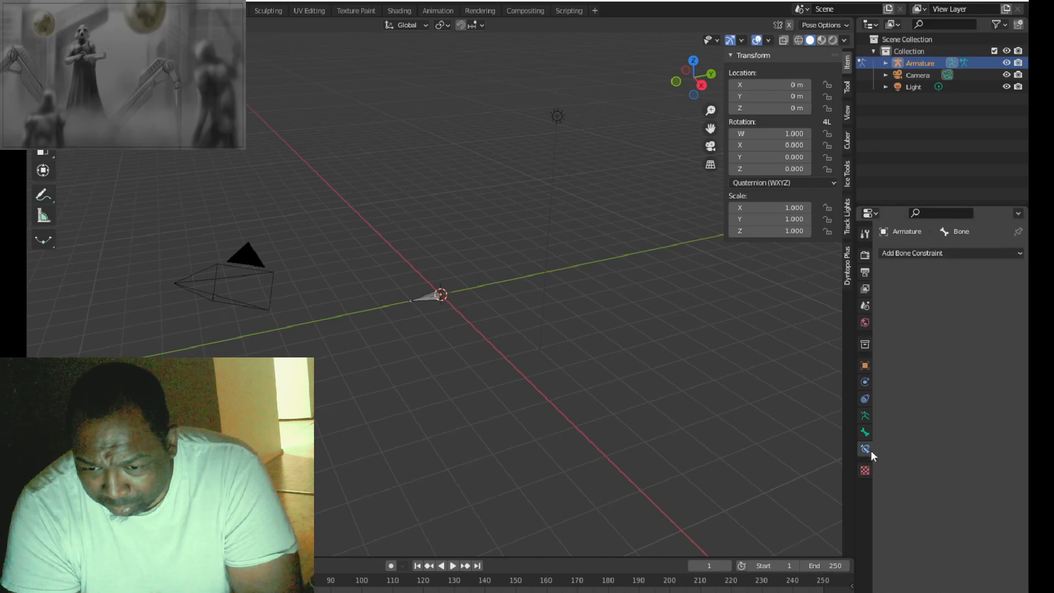
click(865, 417)
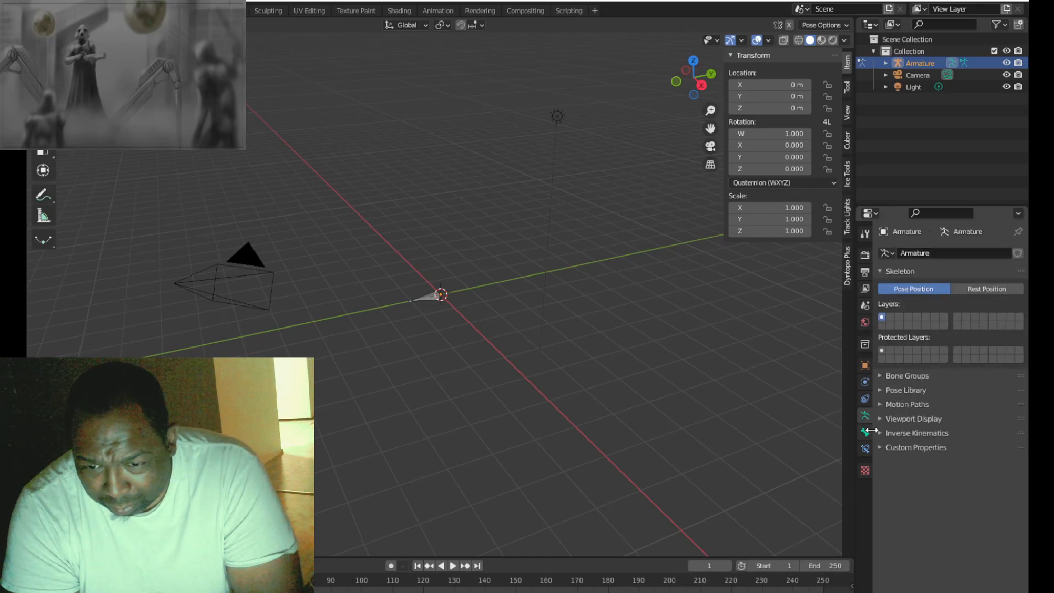
click(867, 435)
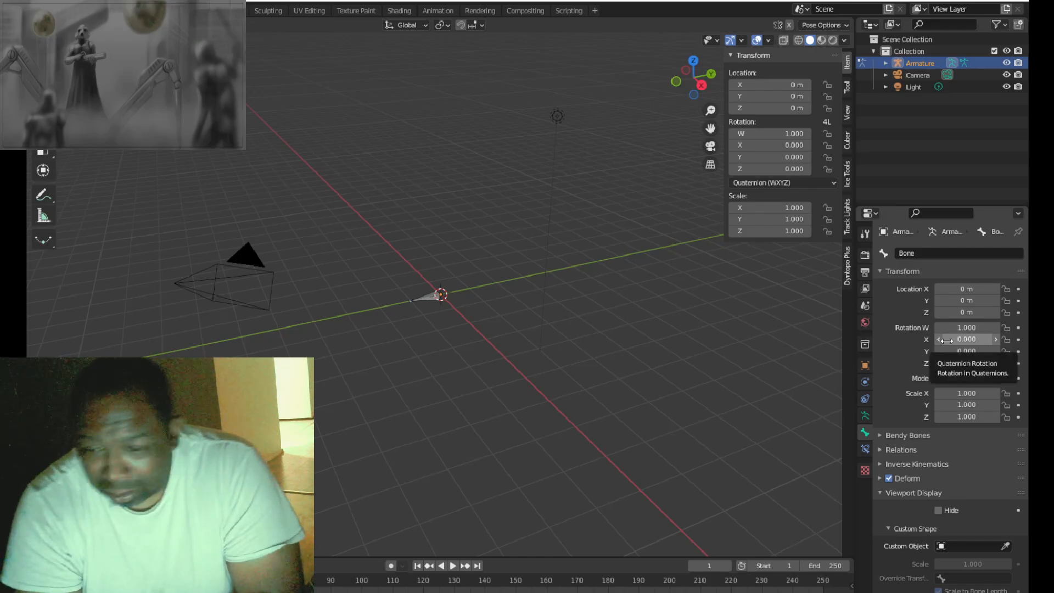
mouse_move(947, 340)
mouse_down()
mouse_move(989, 340)
mouse_move(948, 344)
mouse_up()
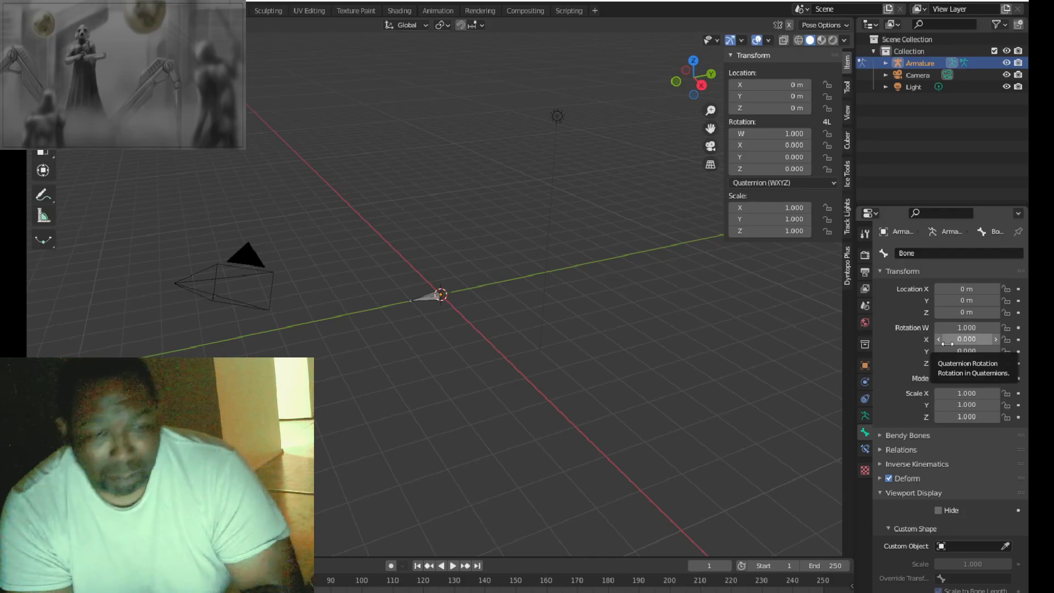
Step: Select the bone lying along the Y axis and activate the Move tool for it
click(430, 299)
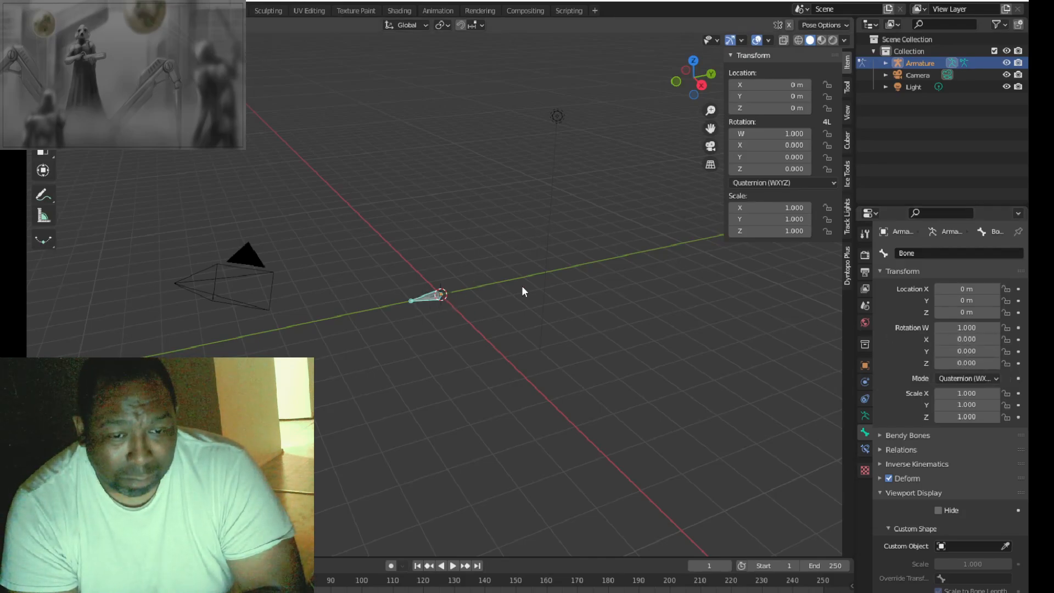
click(43, 133)
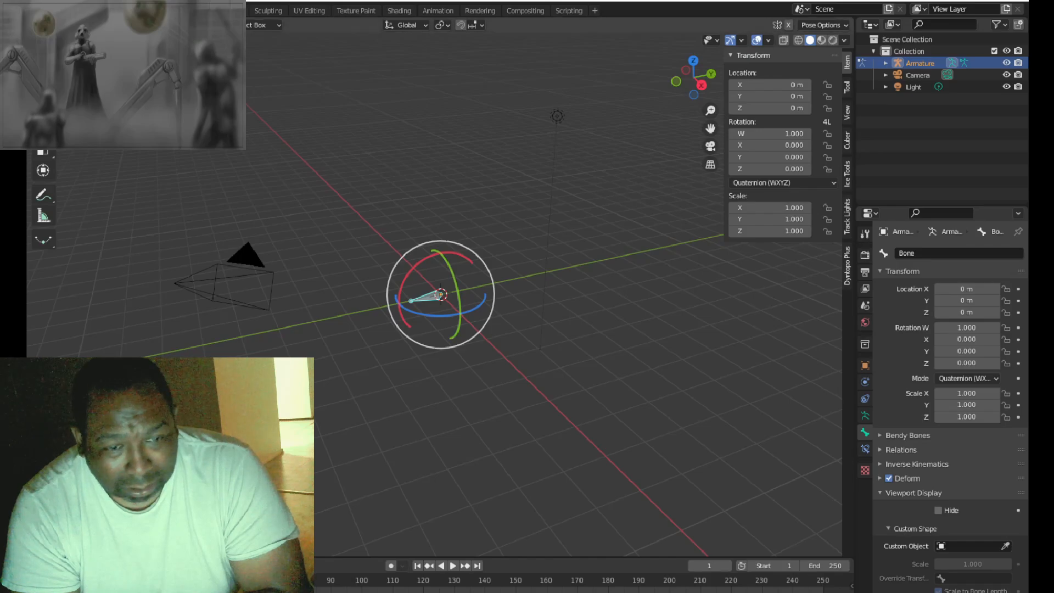
click(43, 115)
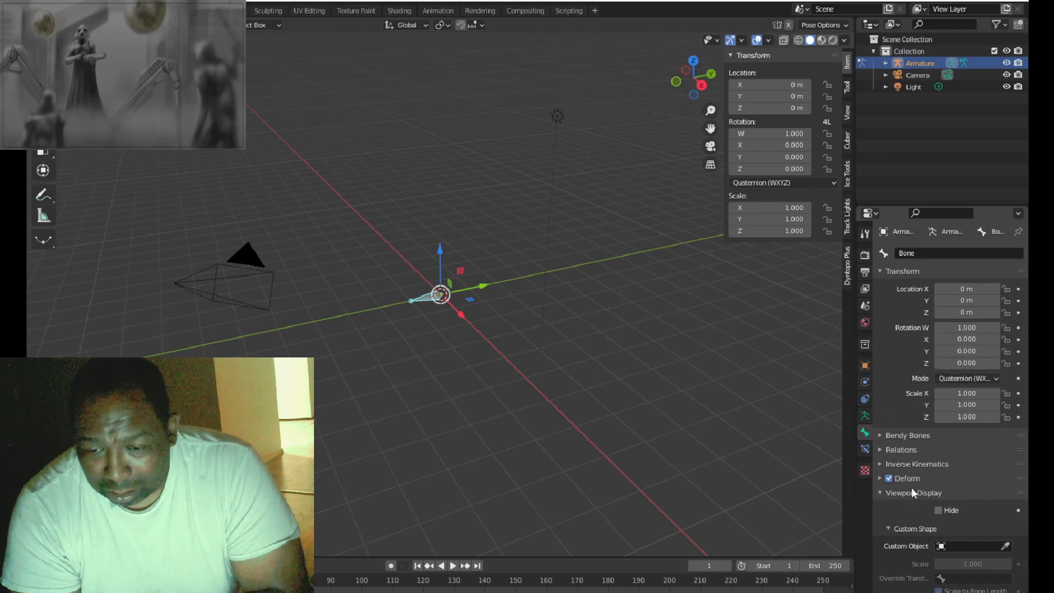
Step: Add a new custom property to the bone
scroll(930, 470, down, 2)
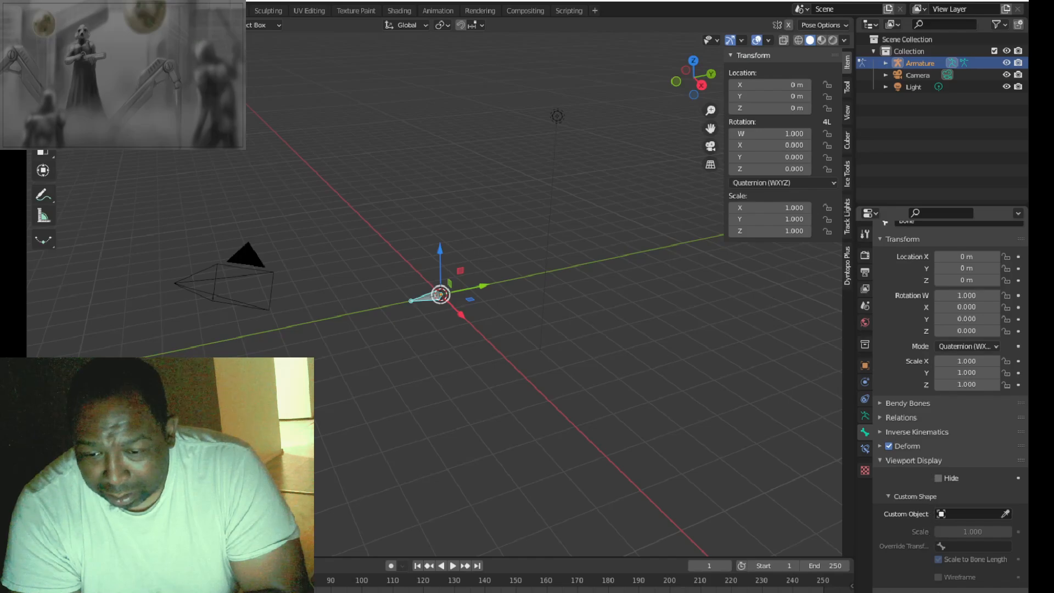
scroll(923, 587, down, 1)
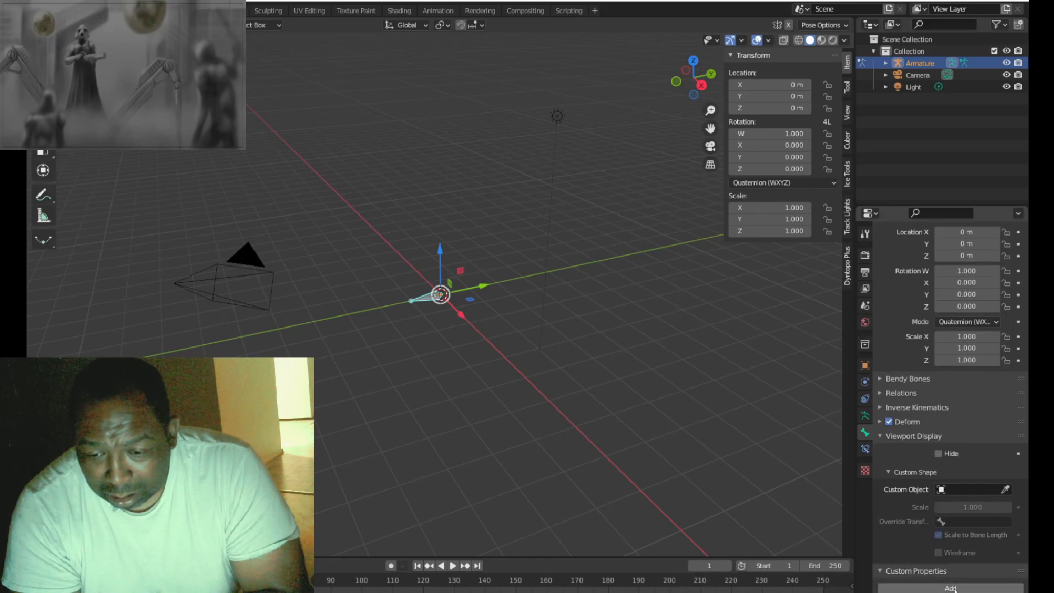
click(951, 588)
scroll(946, 548, down, 1)
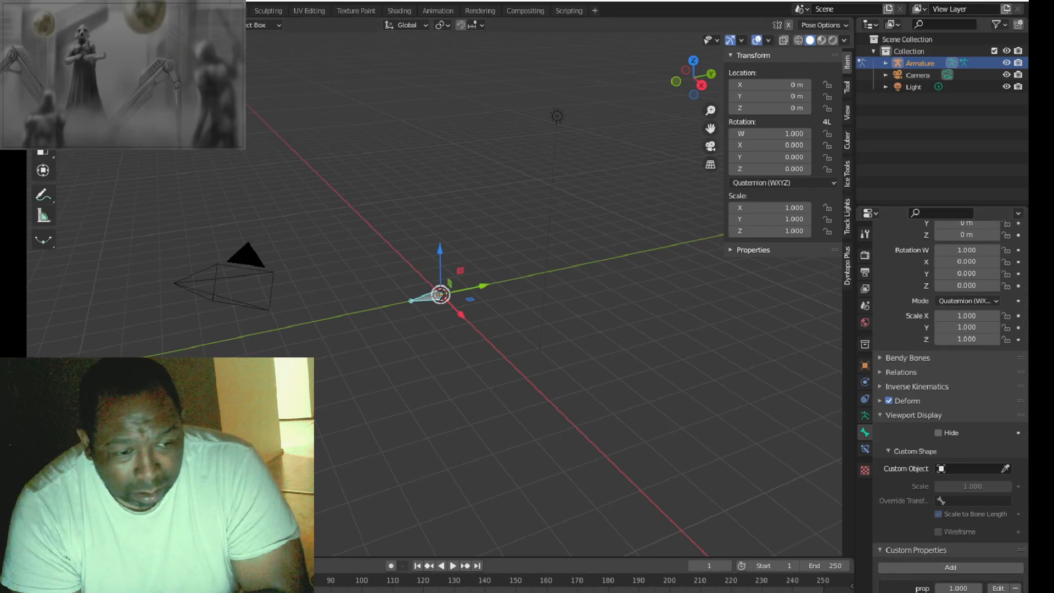
Step: Turn the timeline area below the 3D view into a Drivers editor and make it taller
click(40, 567)
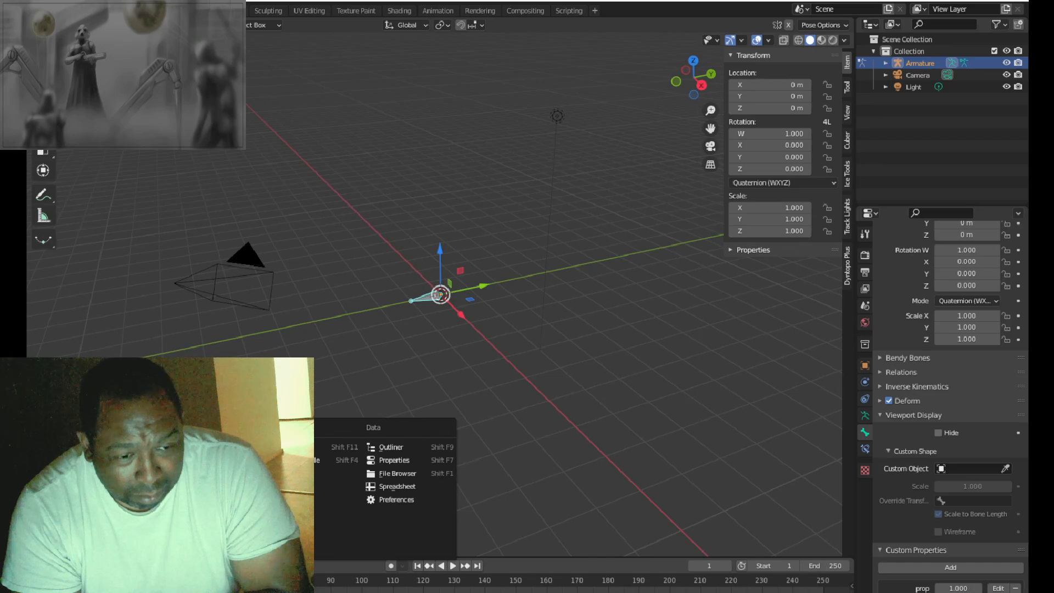
click(192, 485)
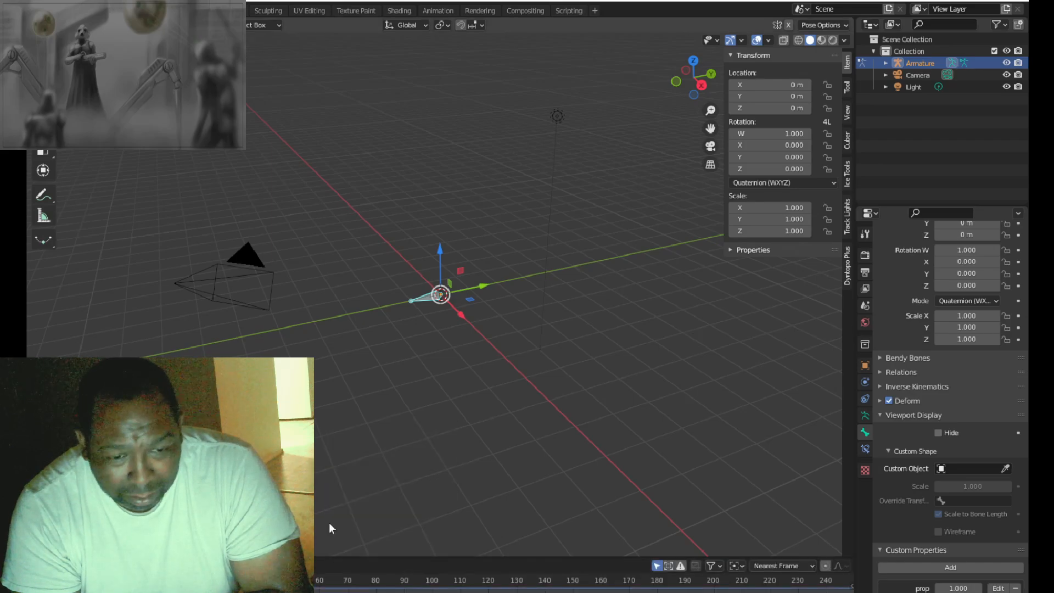
drag(404, 558, 427, 415)
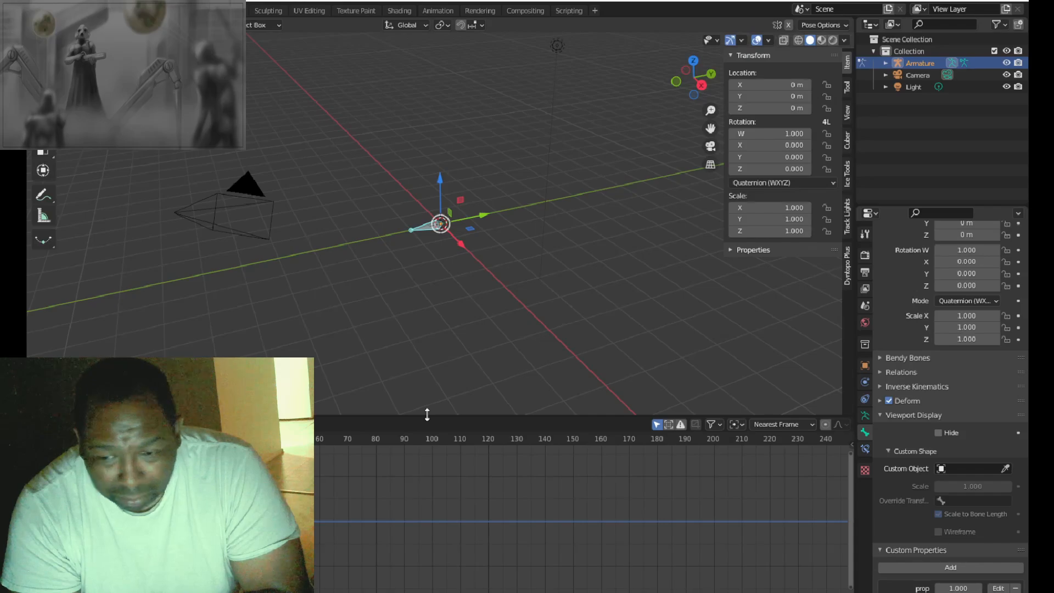
Step: Rename the bone's custom property to toeroll, keeping its other property settings
click(998, 588)
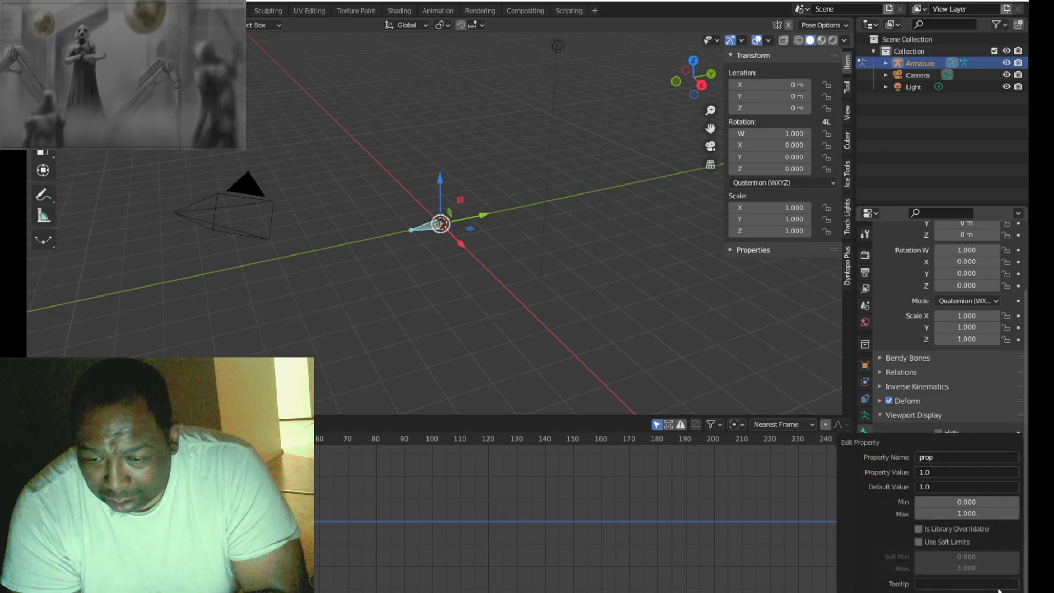
click(942, 457)
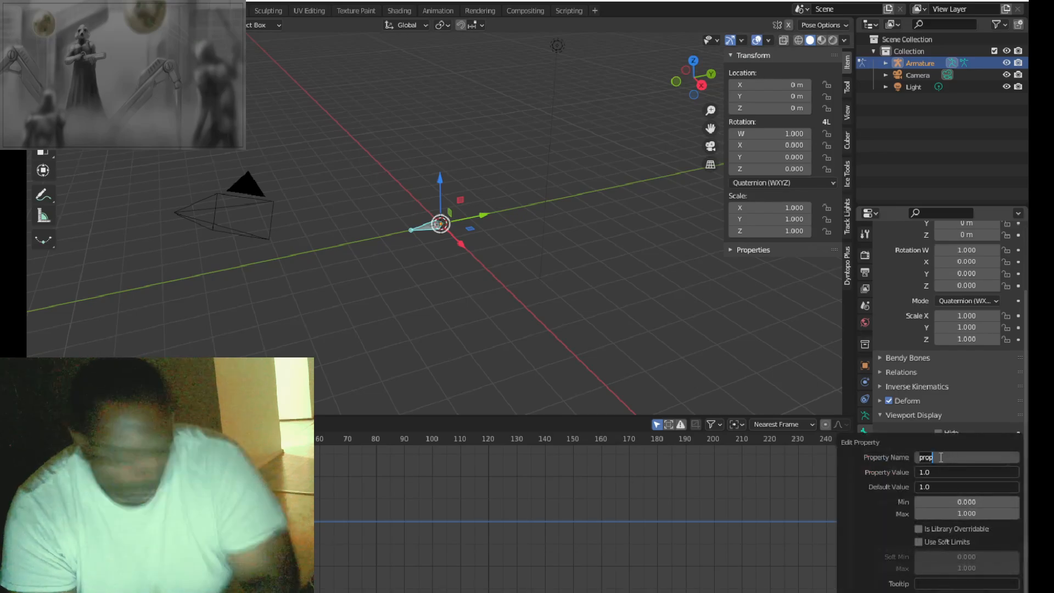
text(toe)
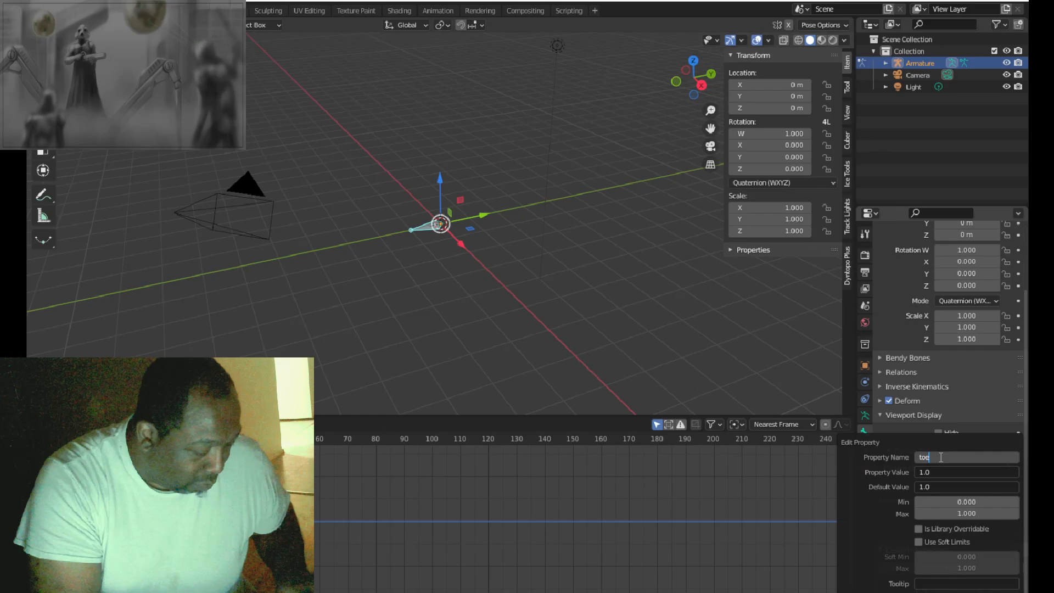
text(roll)
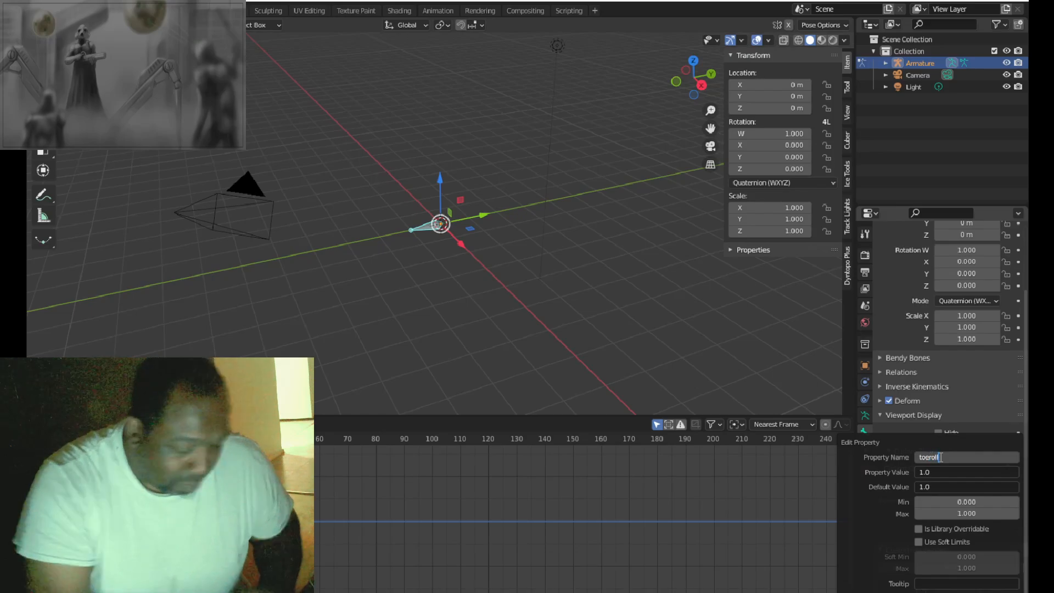
key(Return)
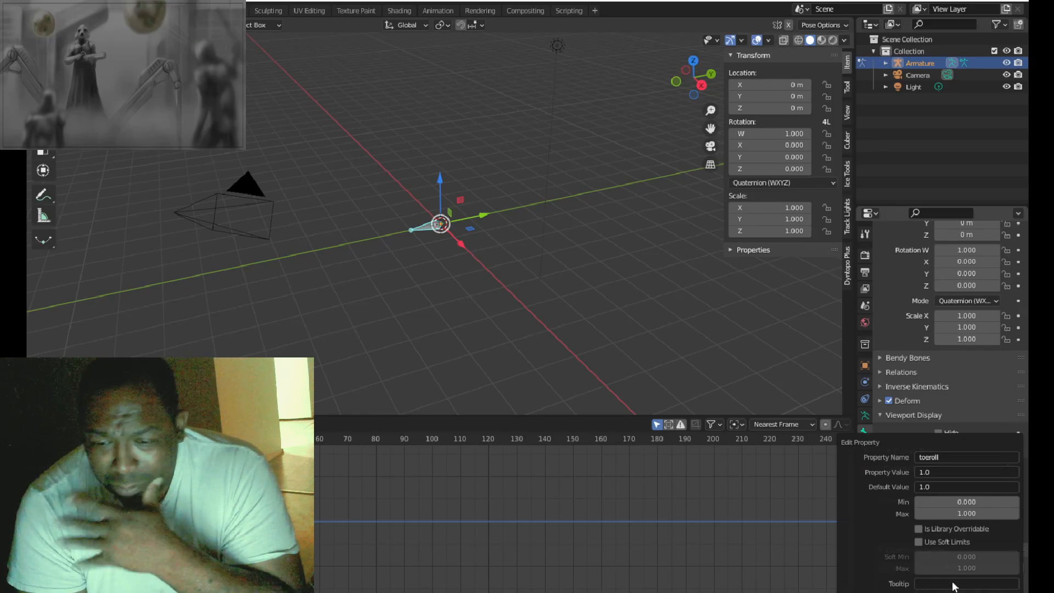
click(930, 592)
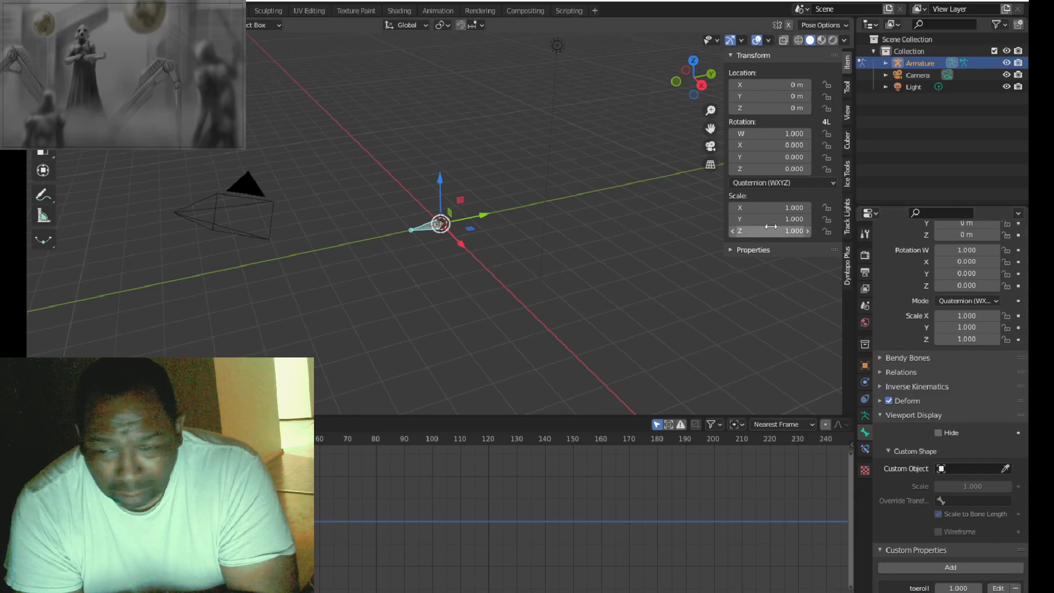
Step: Try the bone's X rotation at -0.100 and reset it to 0
scroll(967, 271, up, 3)
scroll(967, 271, up, 1)
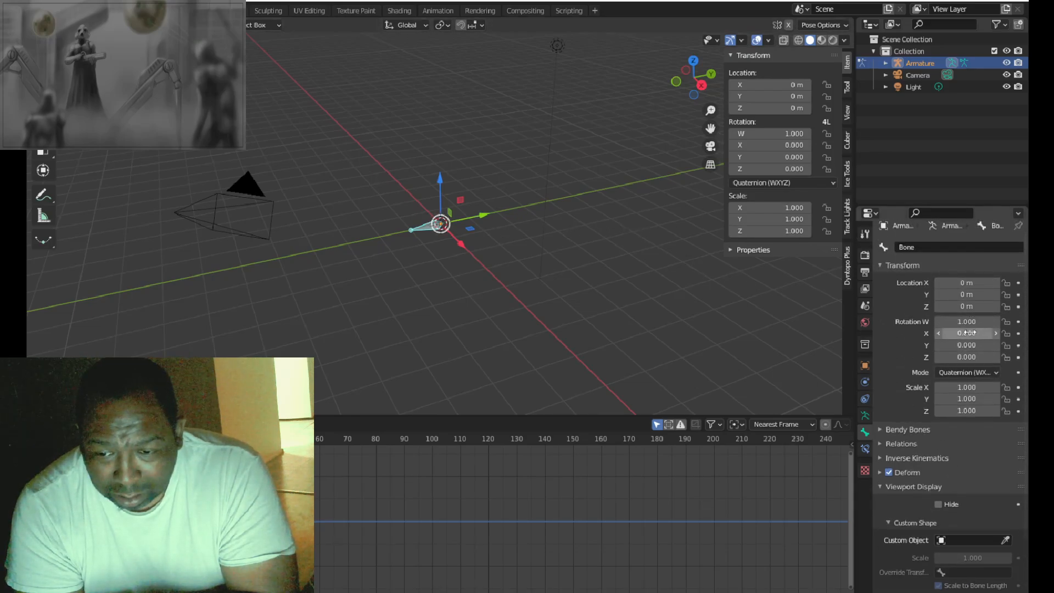
mouse_move(966, 334)
mouse_down()
mouse_move(998, 333)
mouse_move(933, 333)
mouse_move(988, 334)
mouse_move(960, 333)
mouse_up()
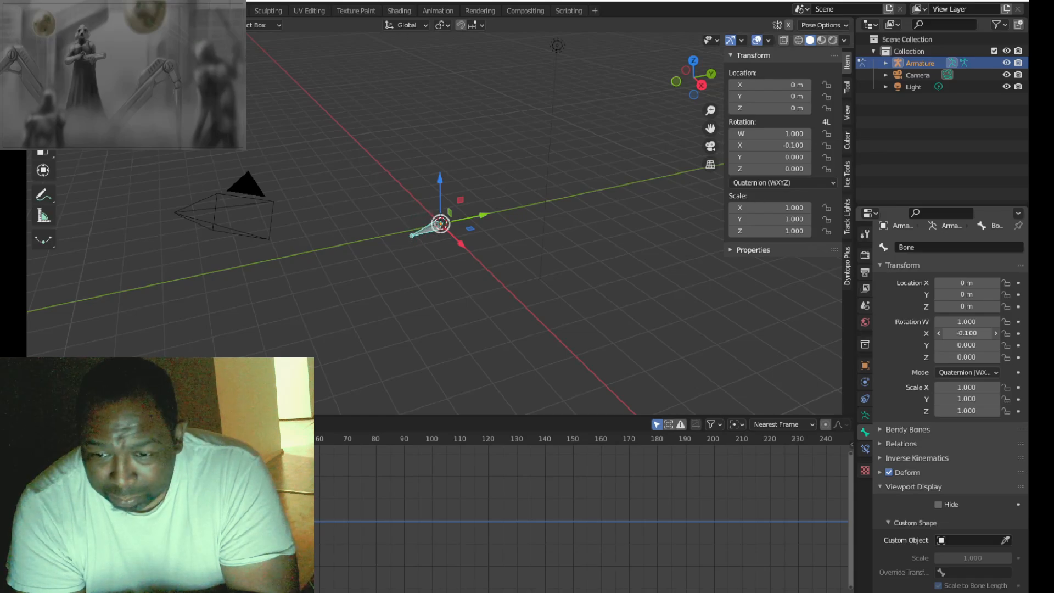
click(960, 333)
text(0)
key(Return)
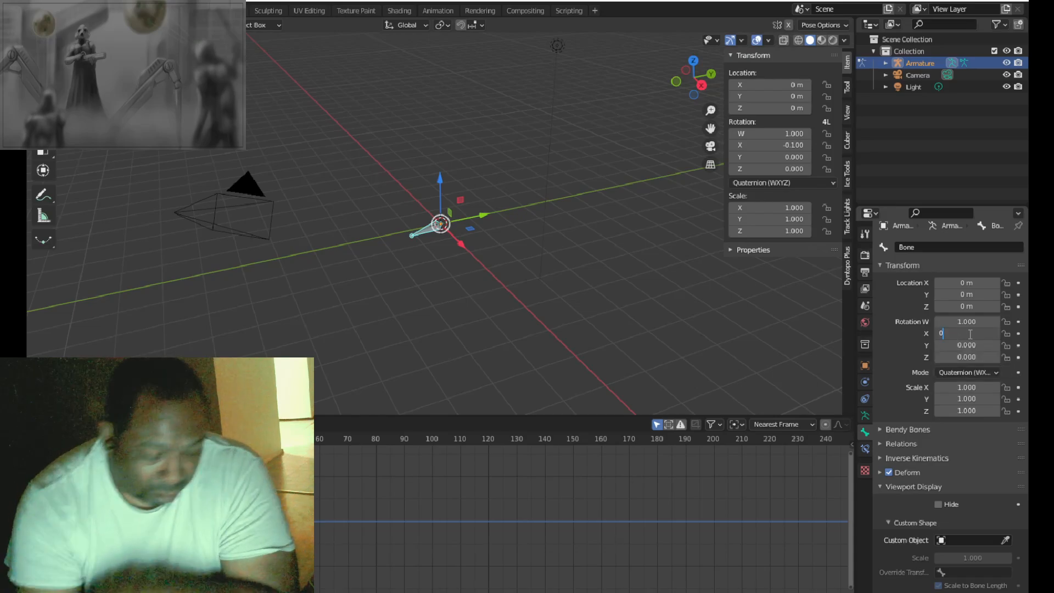
Step: Add a driver to the bone's X quaternion rotation and show the sidebar of the Drivers editor
right_click(966, 334)
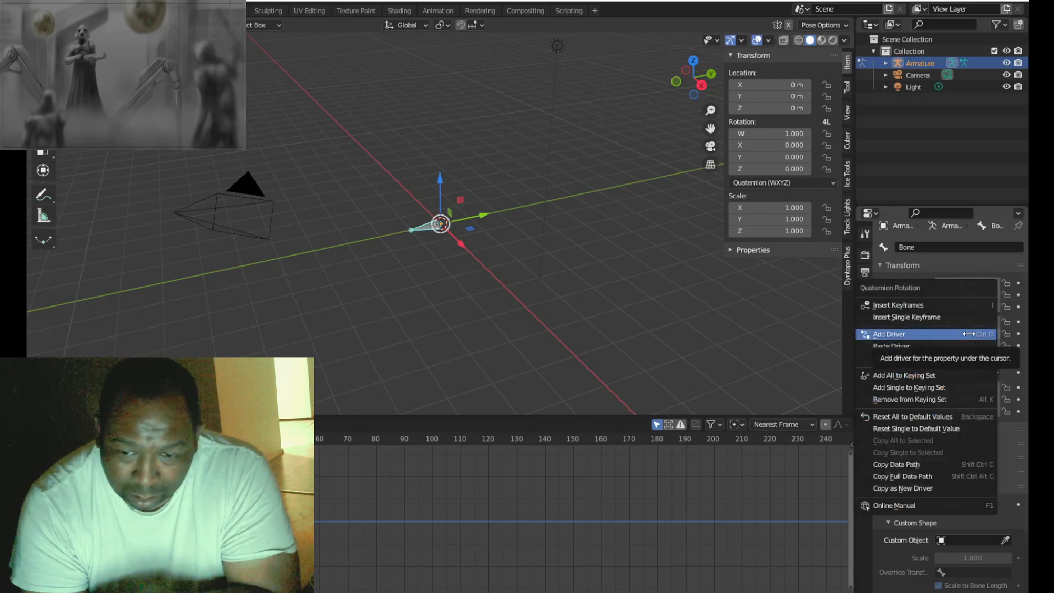
click(944, 334)
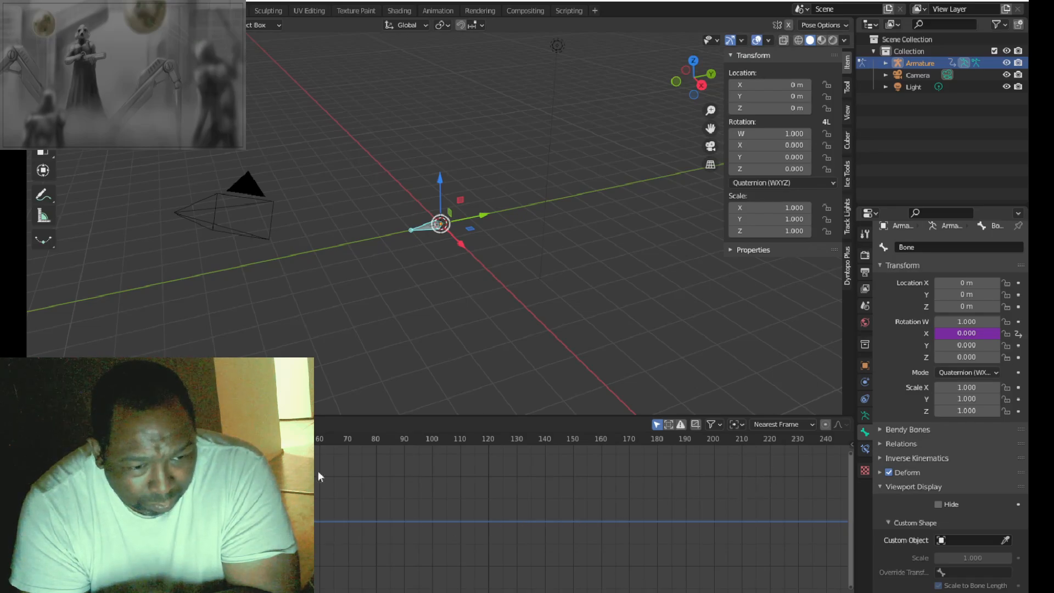
scroll(474, 487, down, 1)
scroll(367, 482, down, 6)
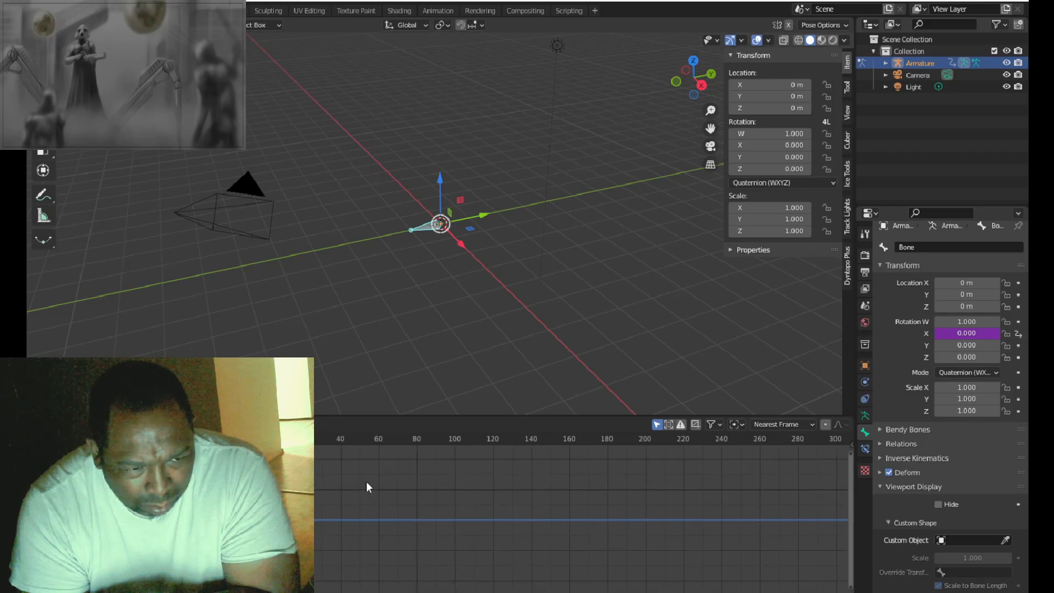
click(852, 444)
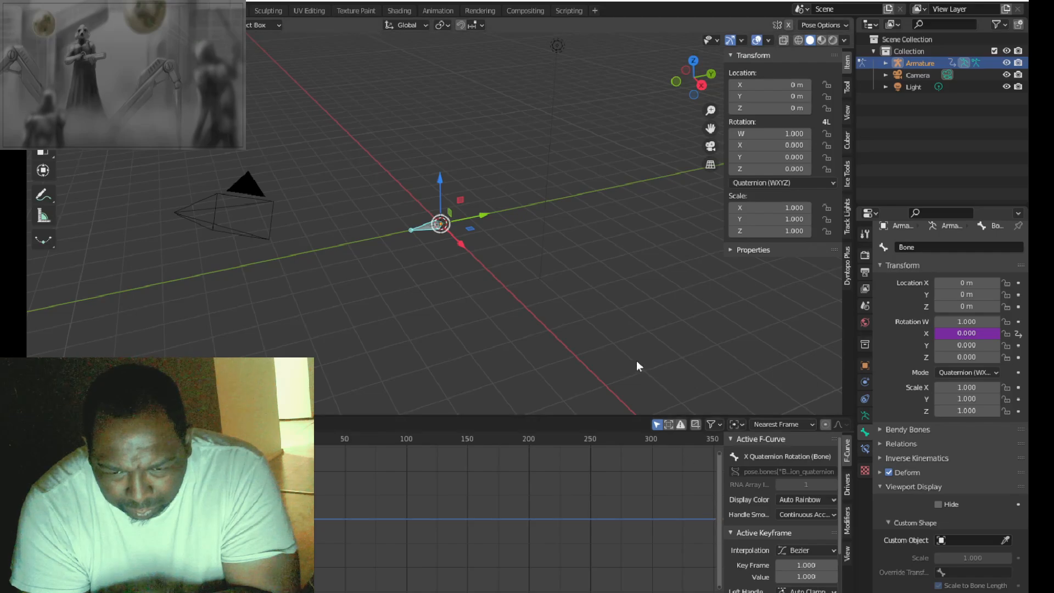
Step: Reselect the bone, then enlarge the Drivers editor area and widen its sidebar
click(608, 411)
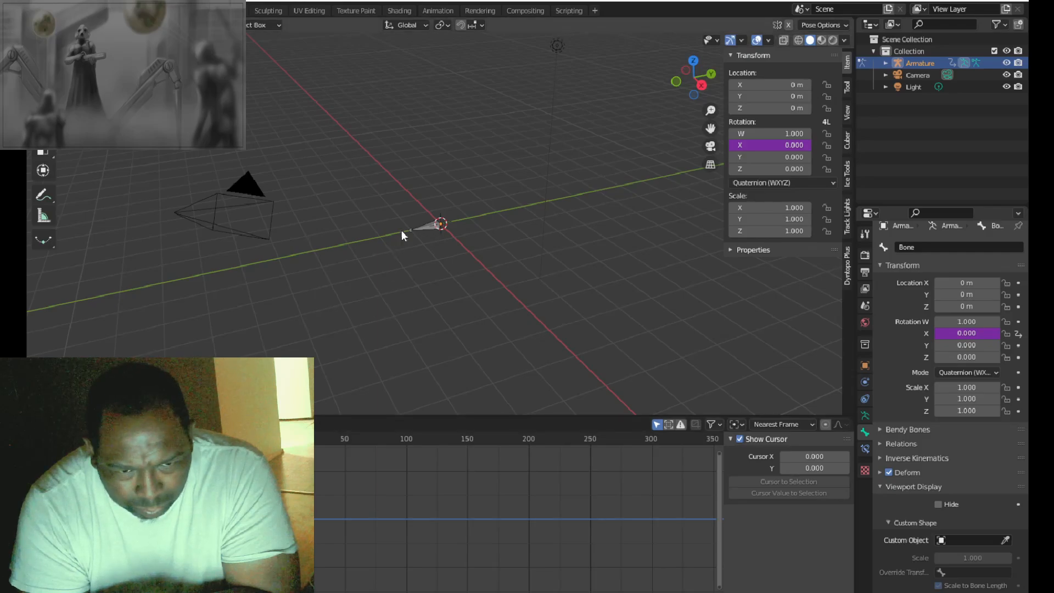
click(440, 234)
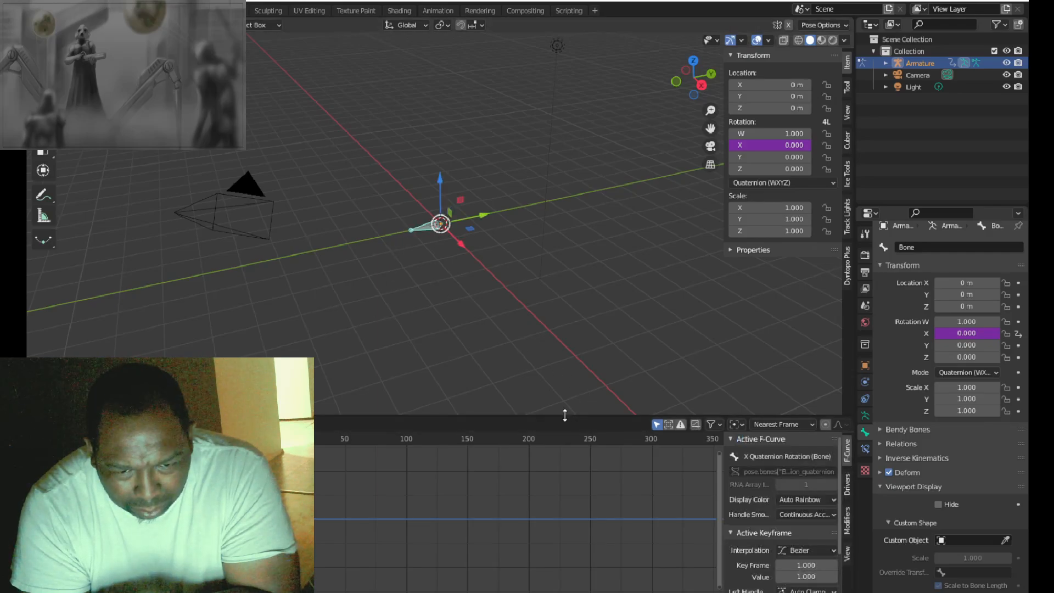
drag(565, 413, 563, 336)
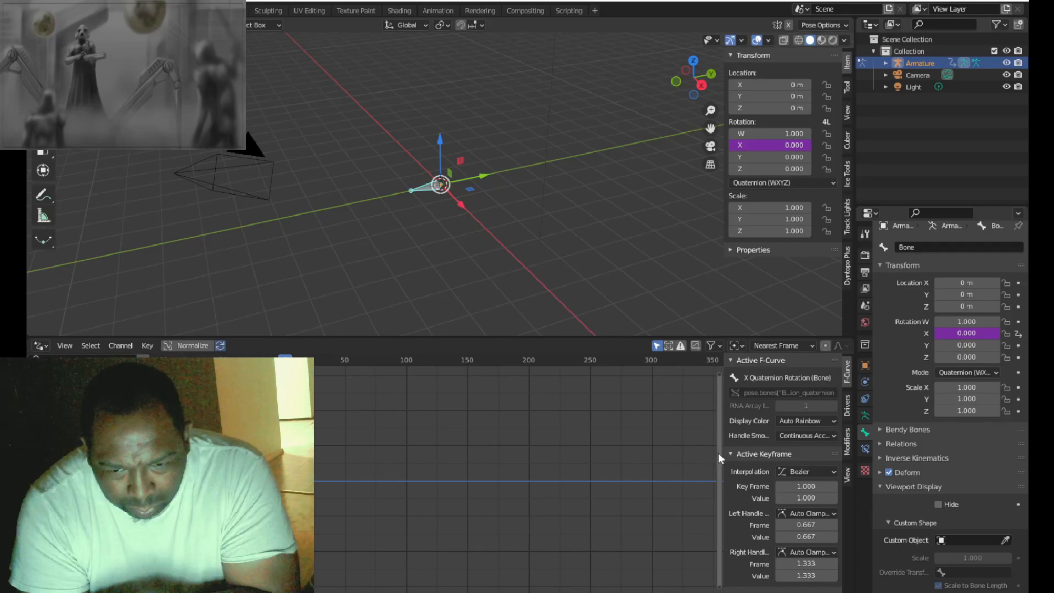
drag(721, 453, 634, 453)
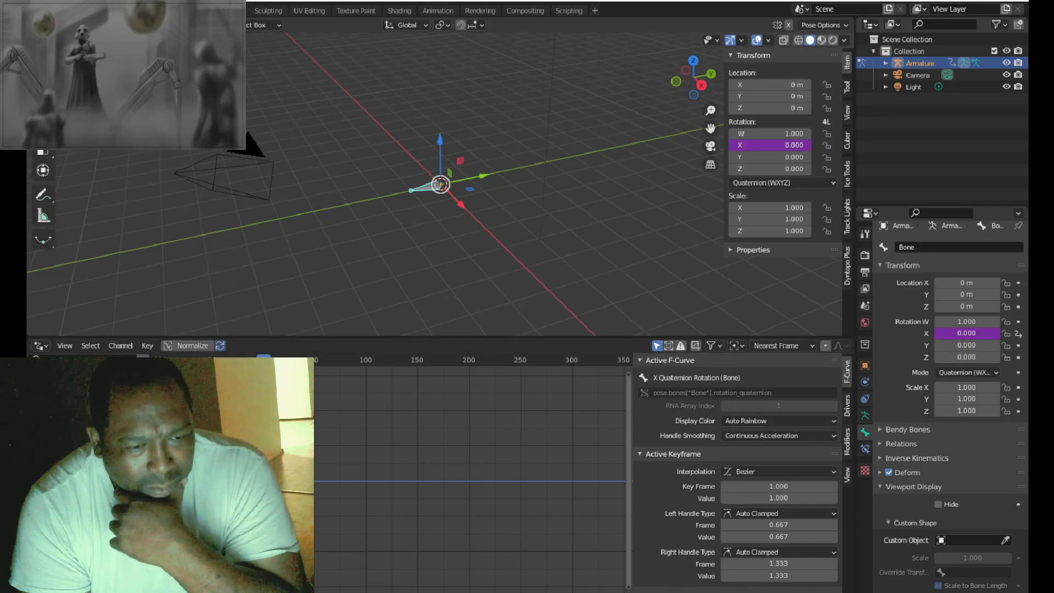
click(40, 345)
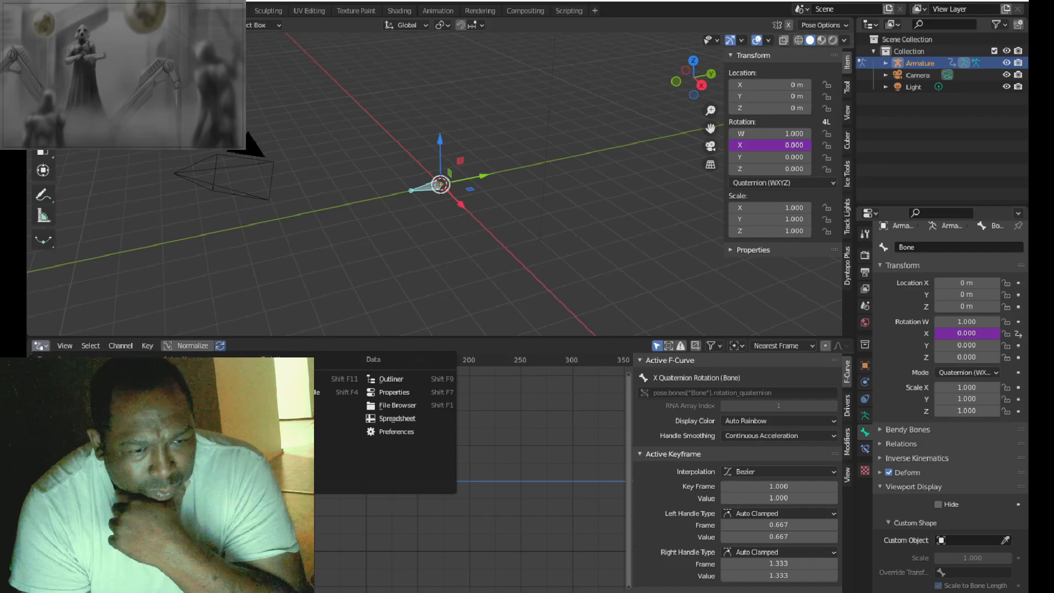
key(Escape)
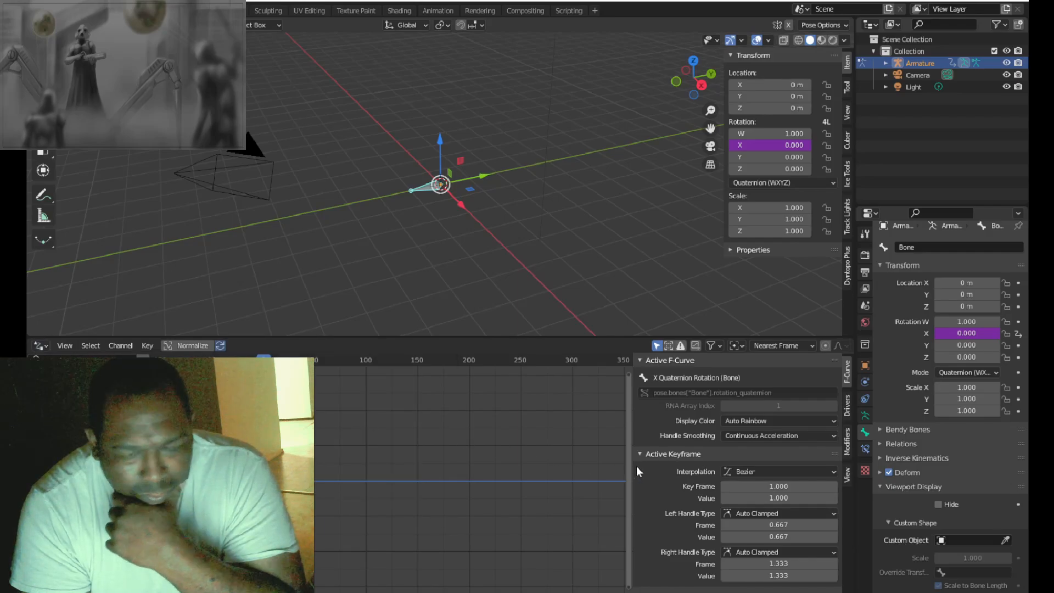
Step: Open the bone's X rotation driver in a separate Drivers Editor window and move it clear of the bone properties
right_click(983, 336)
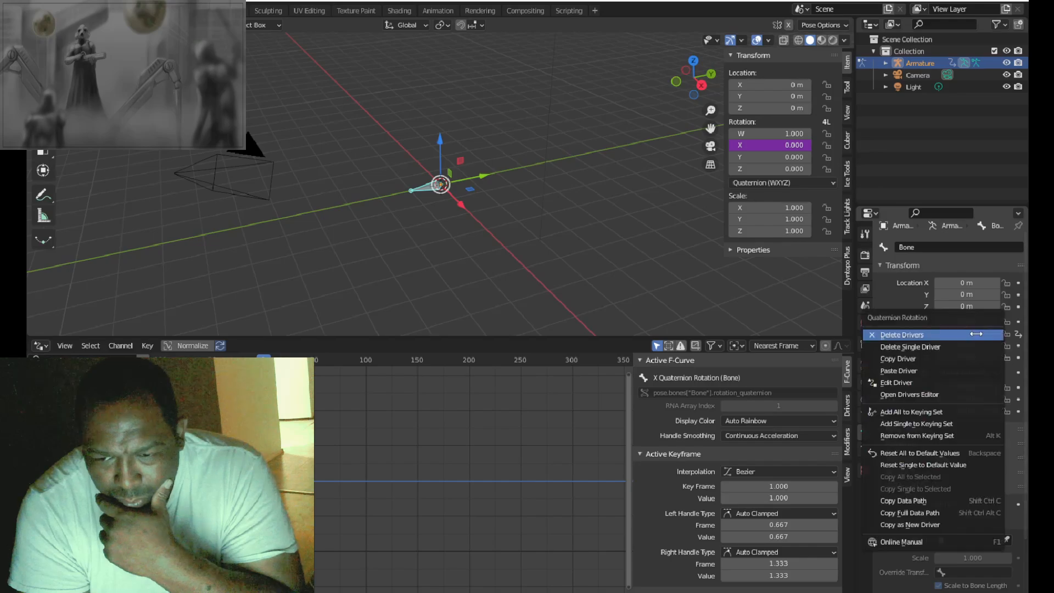
click(931, 394)
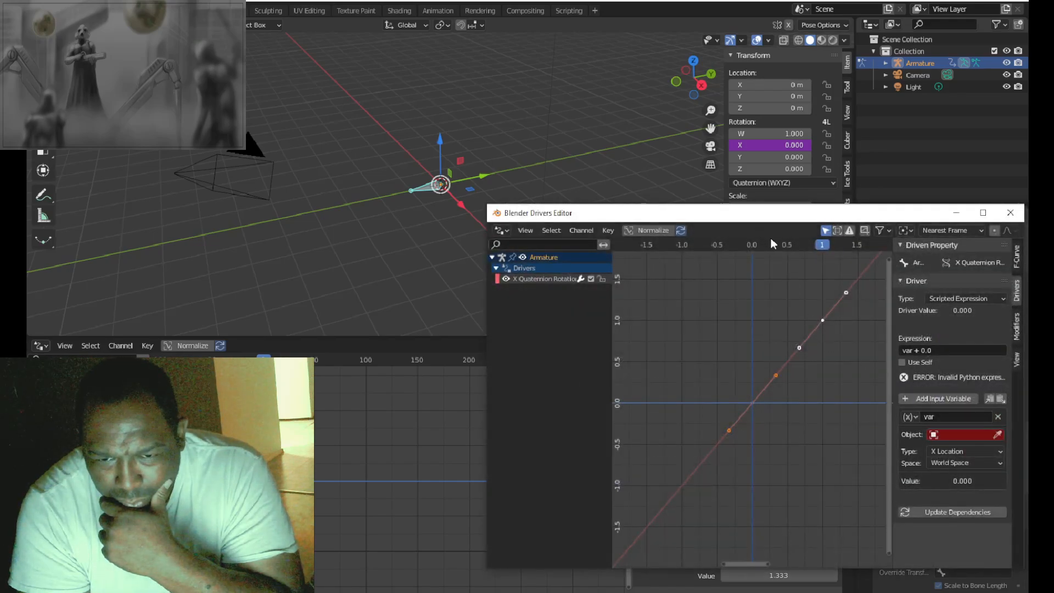
drag(778, 218, 349, 226)
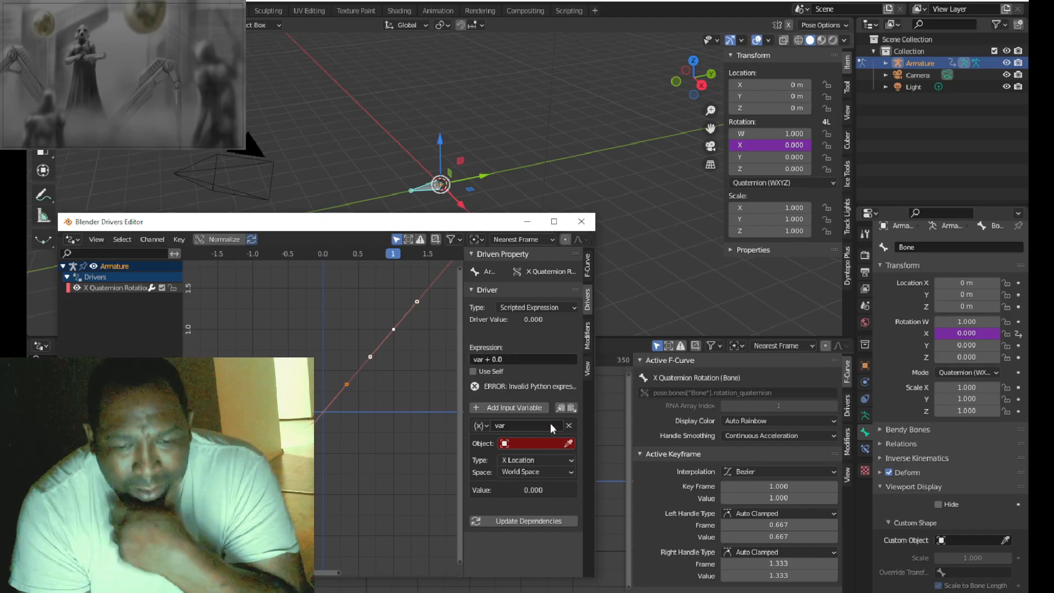
Step: Replace the driver's default input variable with one copied from the bone's toeroll custom property
click(569, 426)
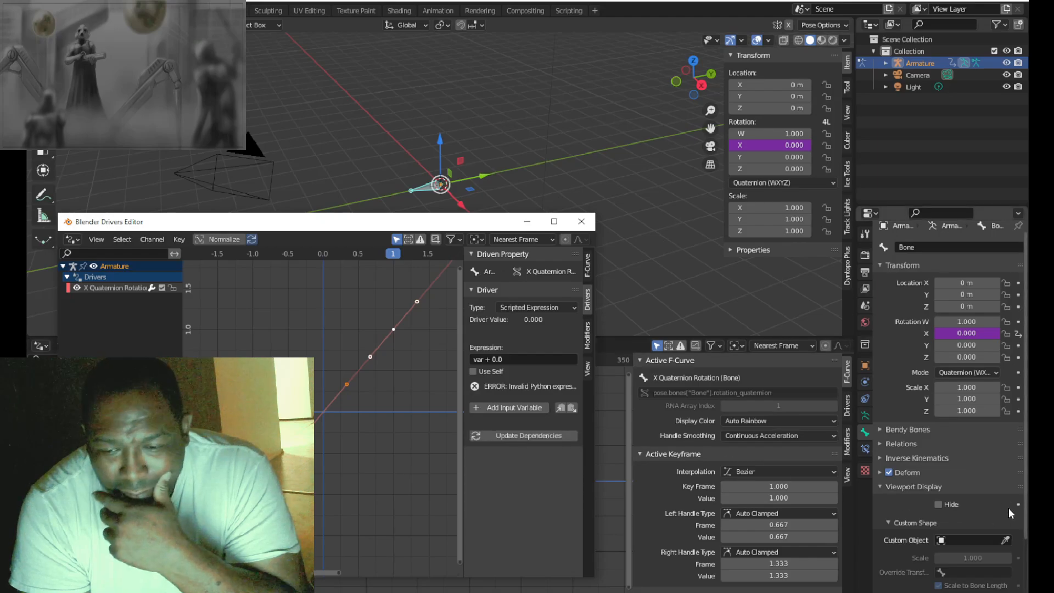
scroll(944, 493, down, 3)
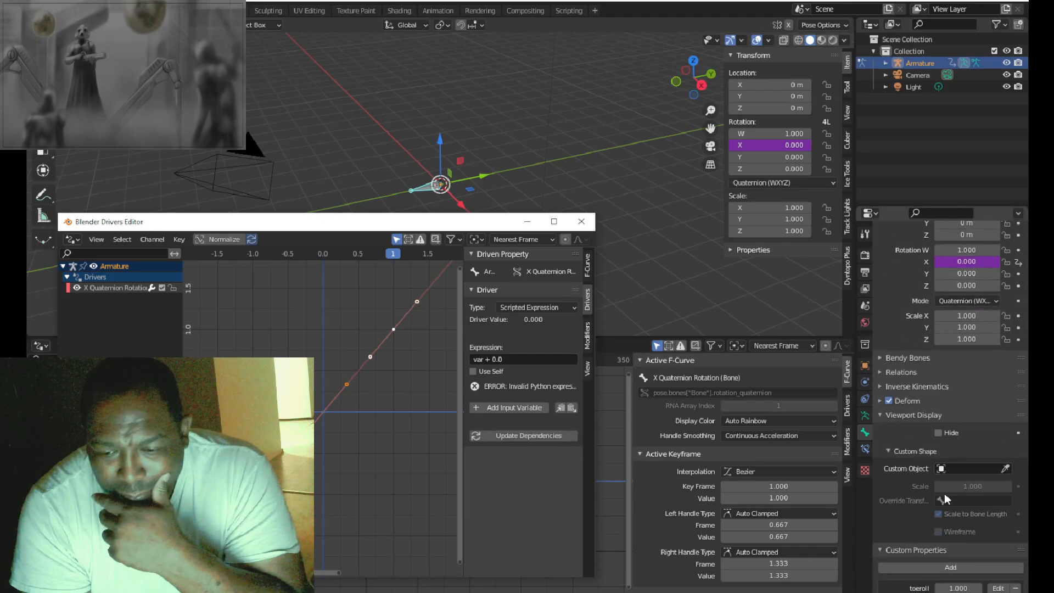
right_click(959, 588)
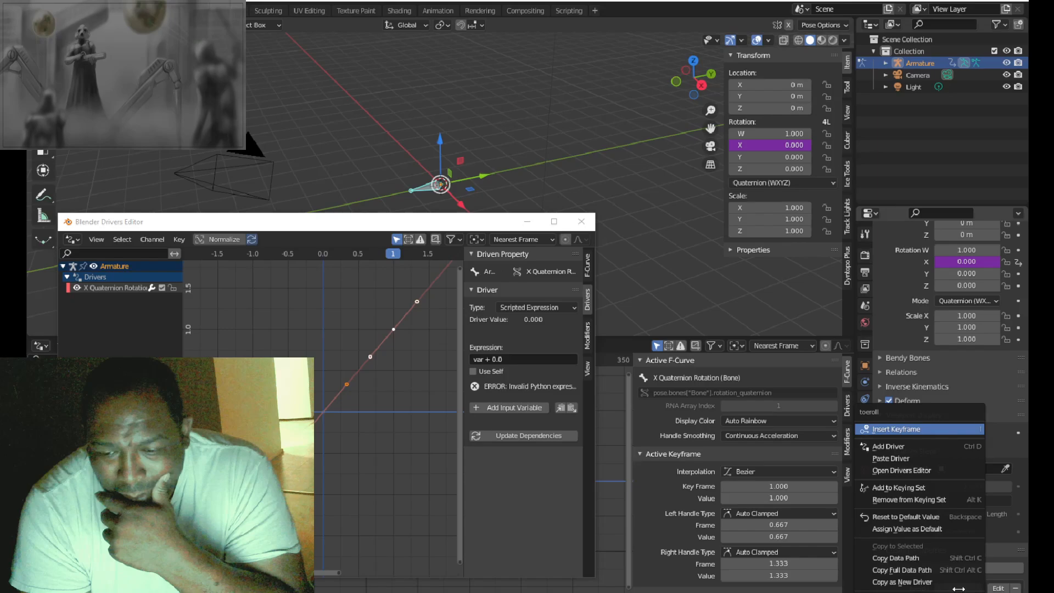
click(931, 583)
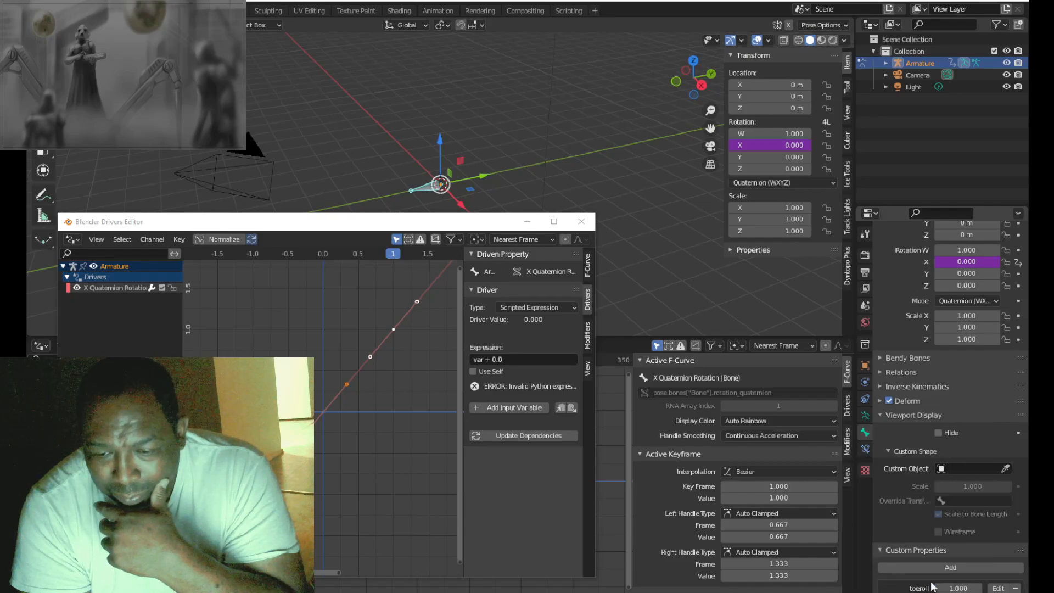
click(571, 409)
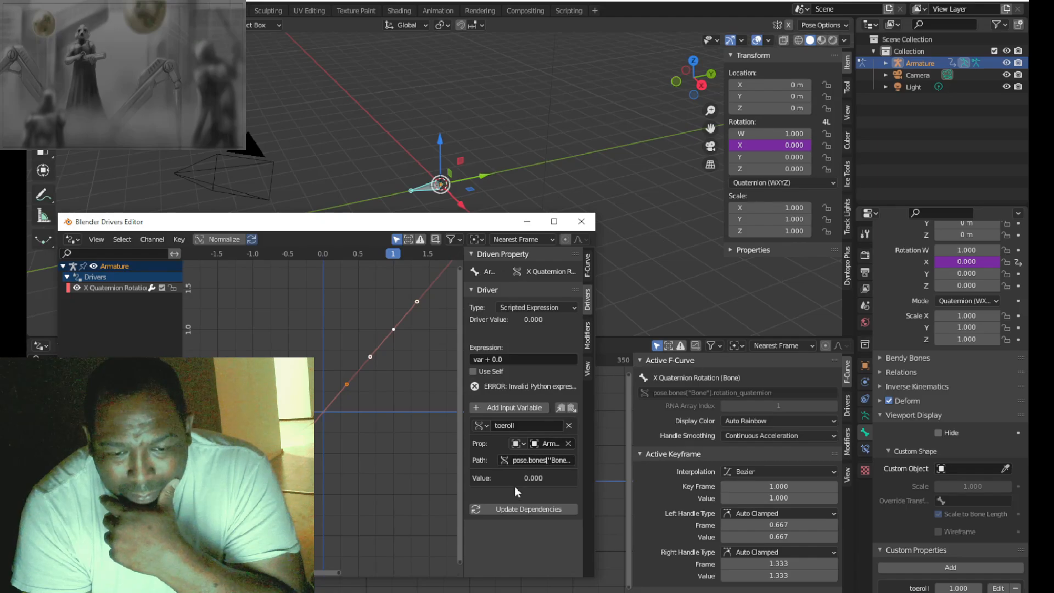
Step: Set the expression of the X quaternion rotation driver to toeroll
click(487, 360)
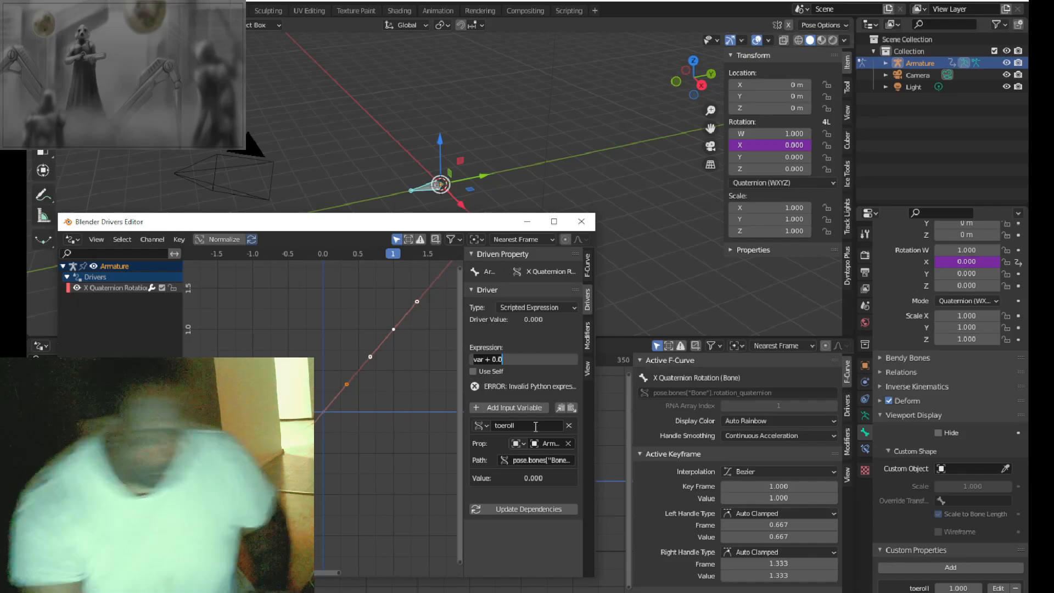
text(to)
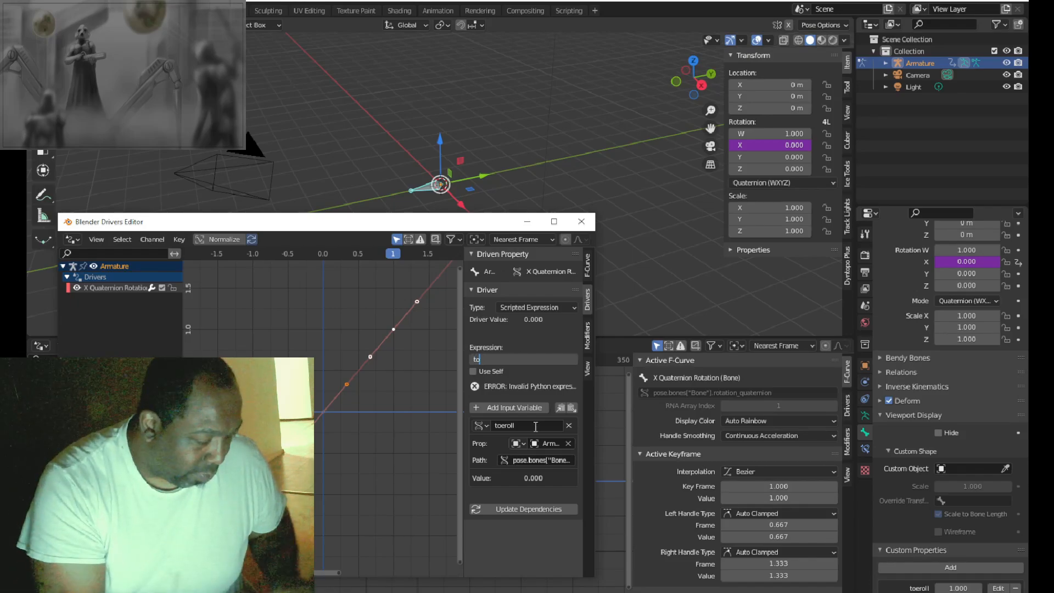
text(ero)
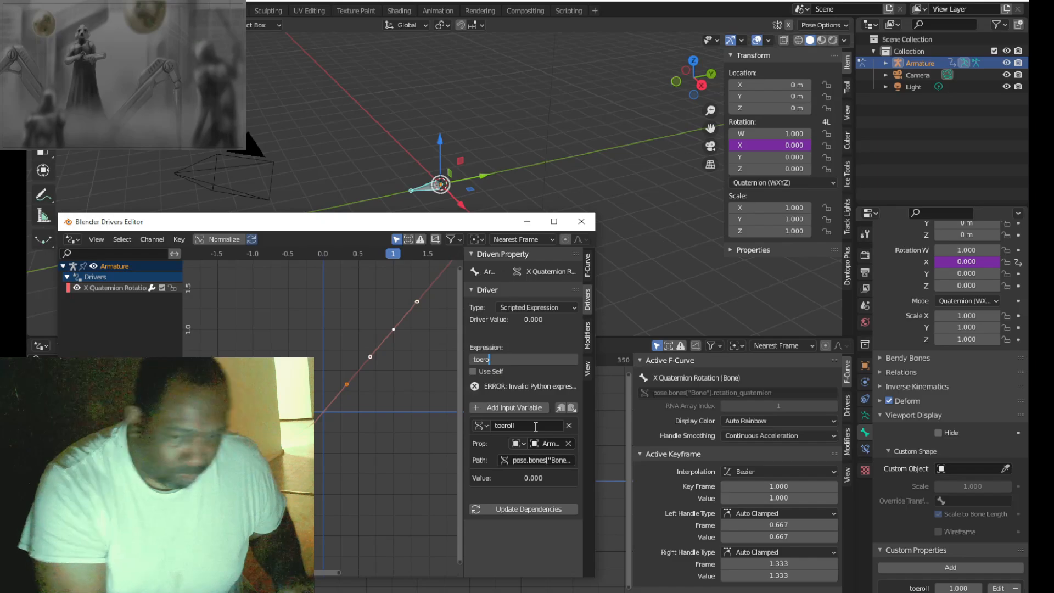
text(ll)
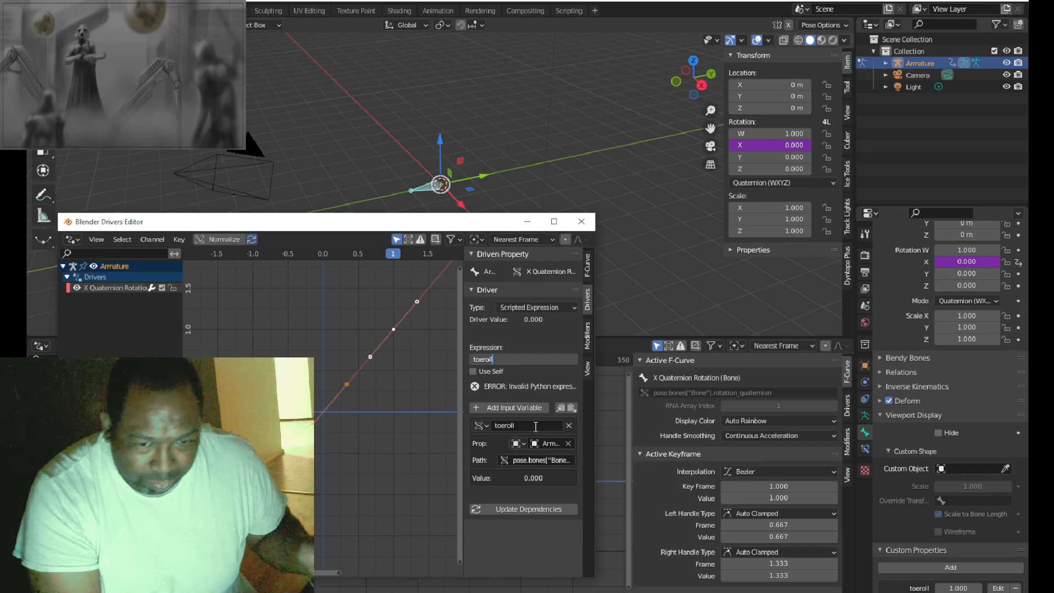
key(Return)
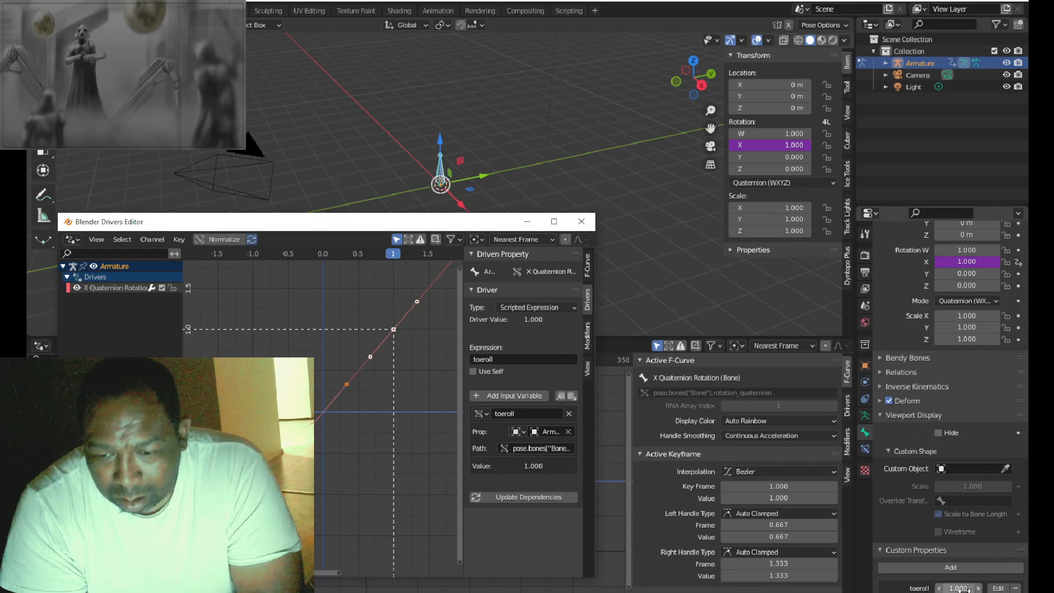
Step: Lower the bone's toeroll custom property to 0 and set its default value to 0
drag(963, 589, 889, 590)
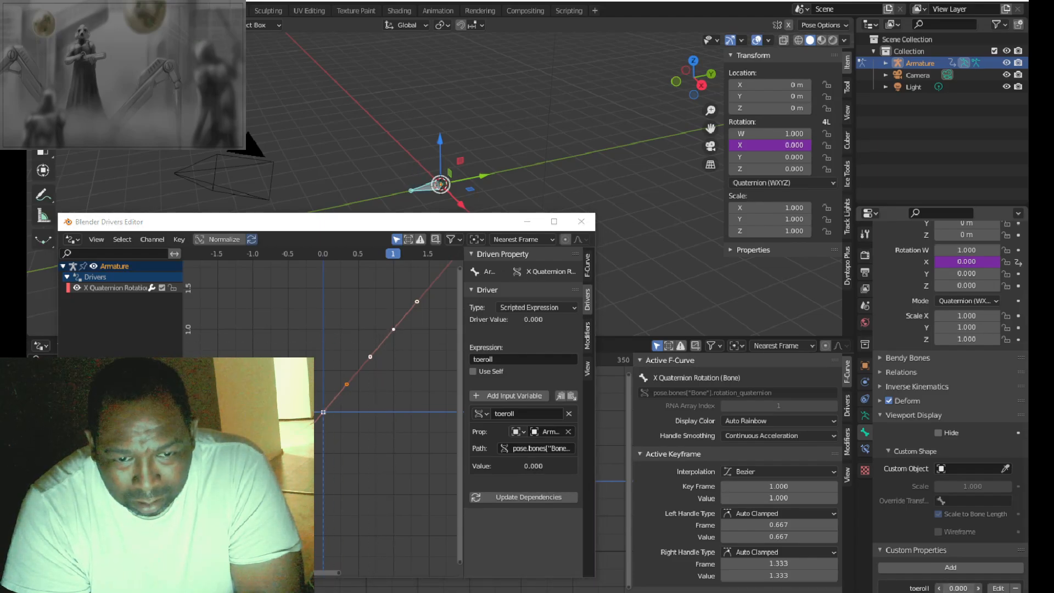
mouse_move(959, 588)
mouse_down()
mouse_move(1010, 589)
mouse_move(958, 589)
mouse_up()
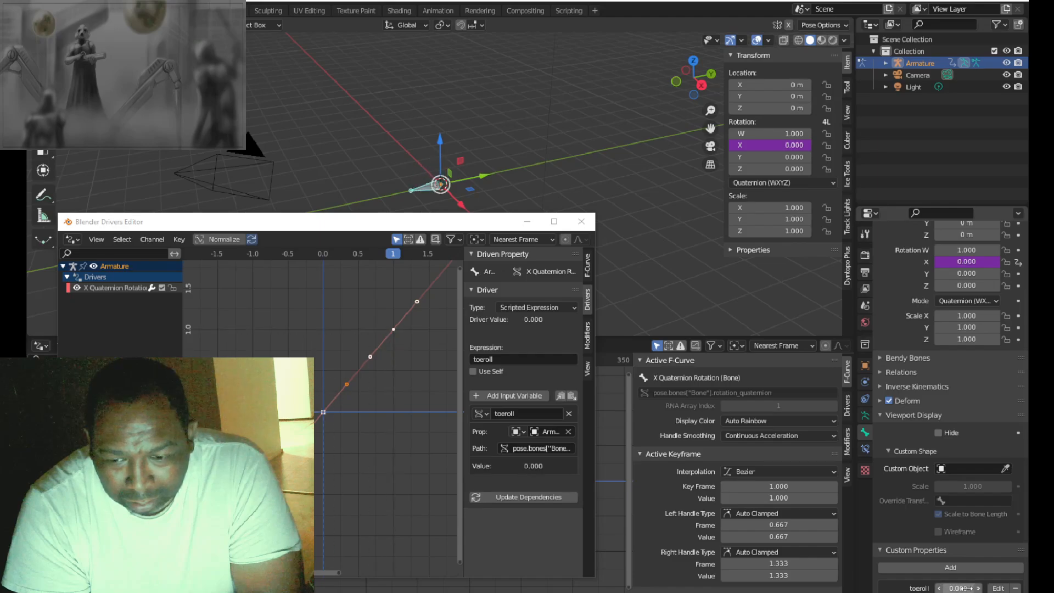
click(998, 588)
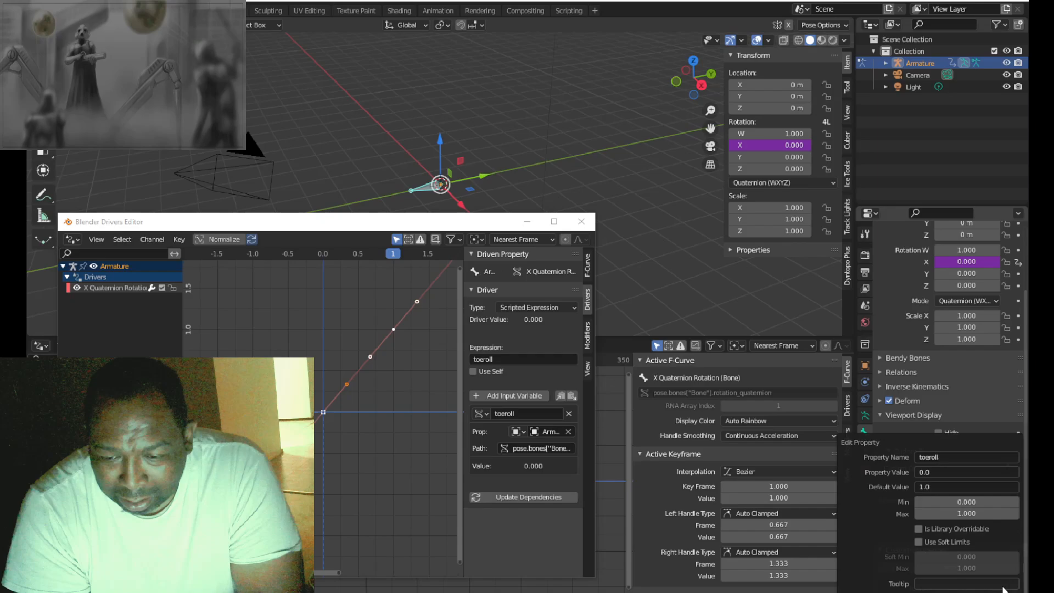
click(951, 488)
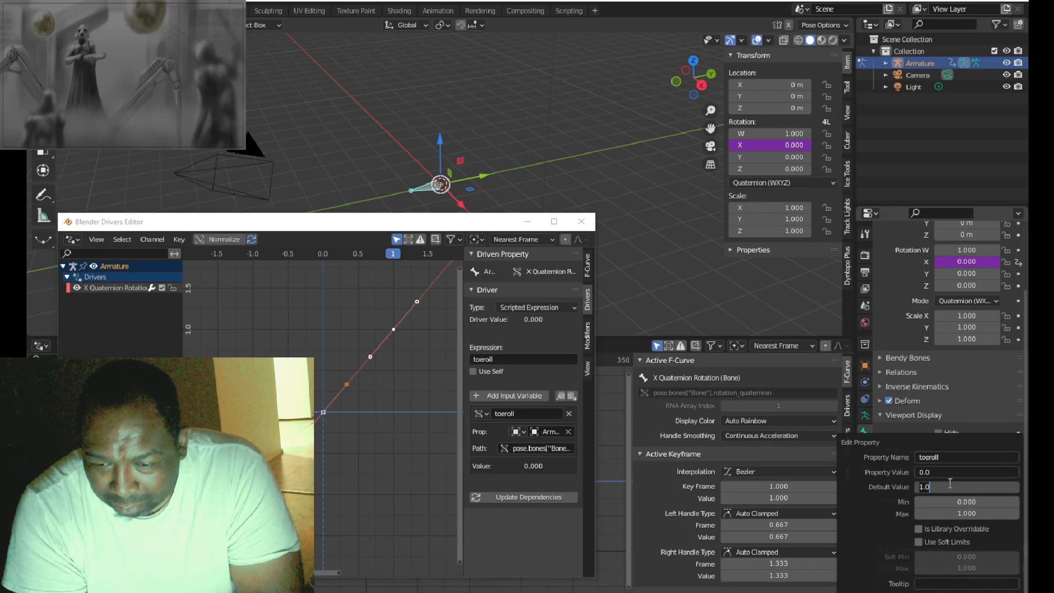
text(0)
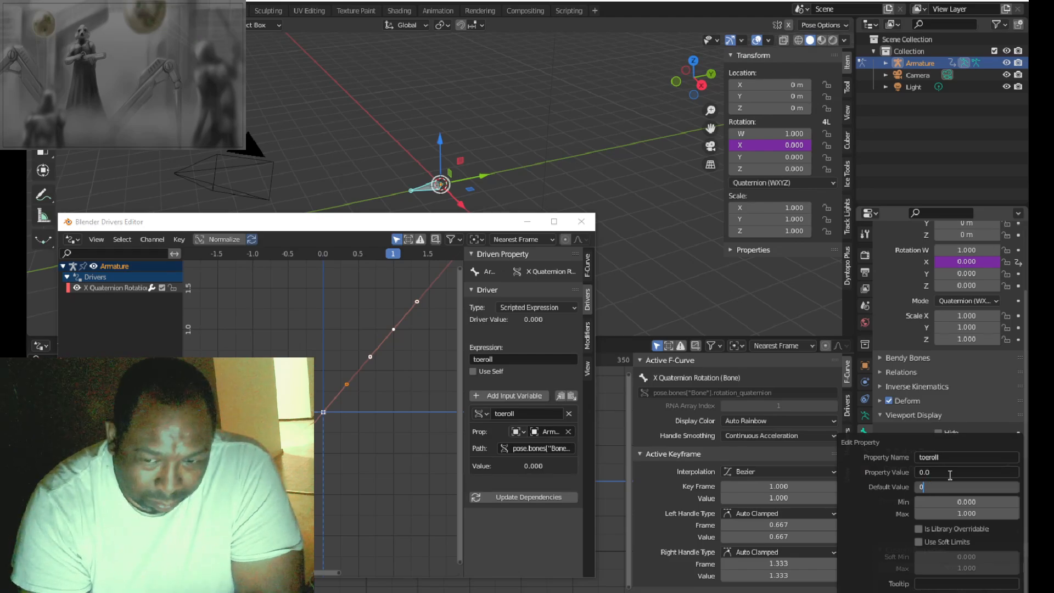
key(Return)
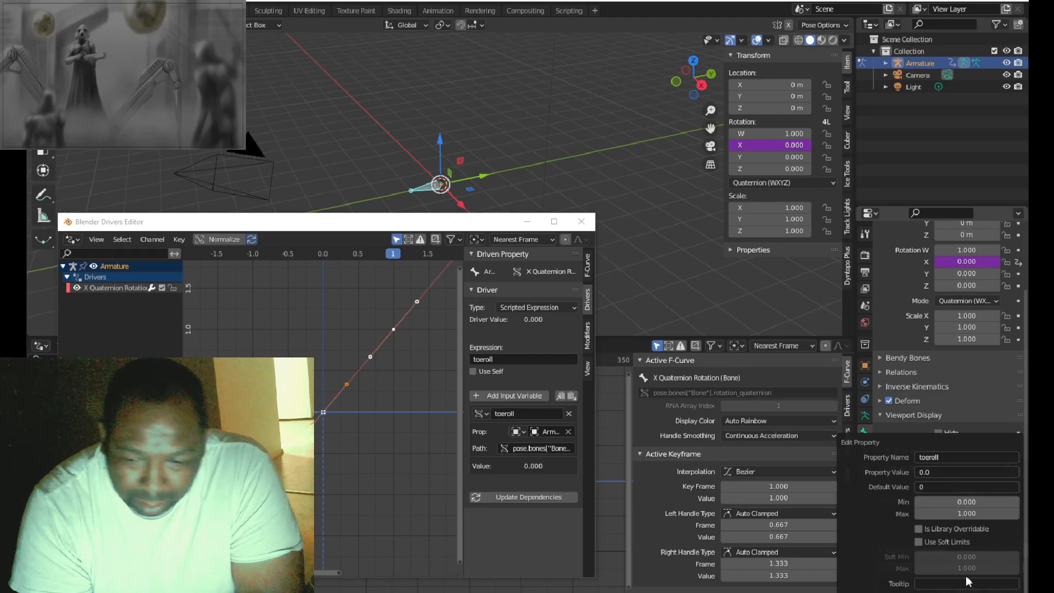
click(955, 592)
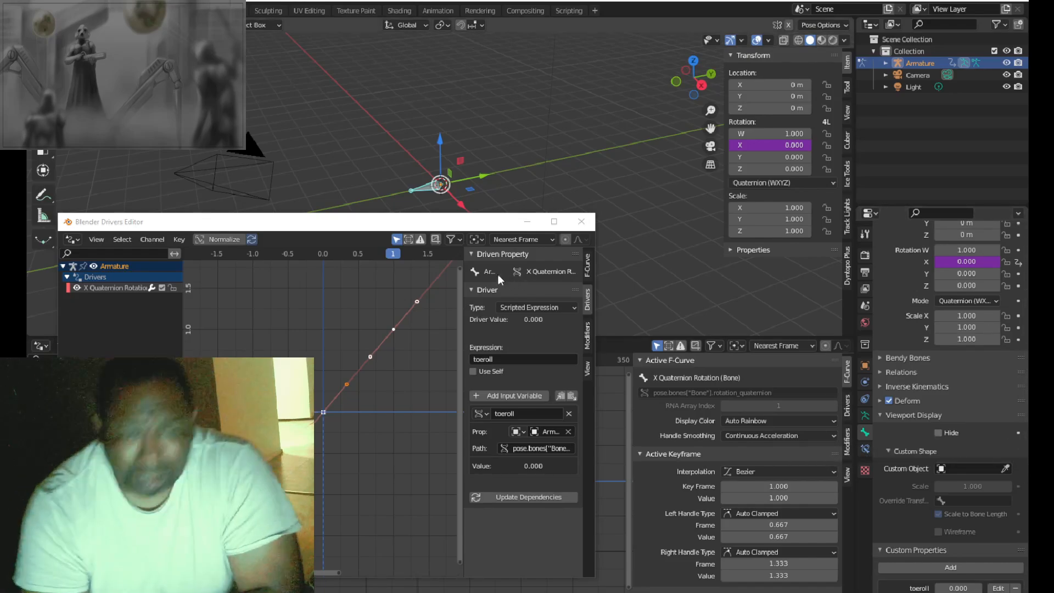
Step: Try the toeroll slider and move the Drivers Editor window down clear of the 3D viewport
drag(475, 224, 461, 262)
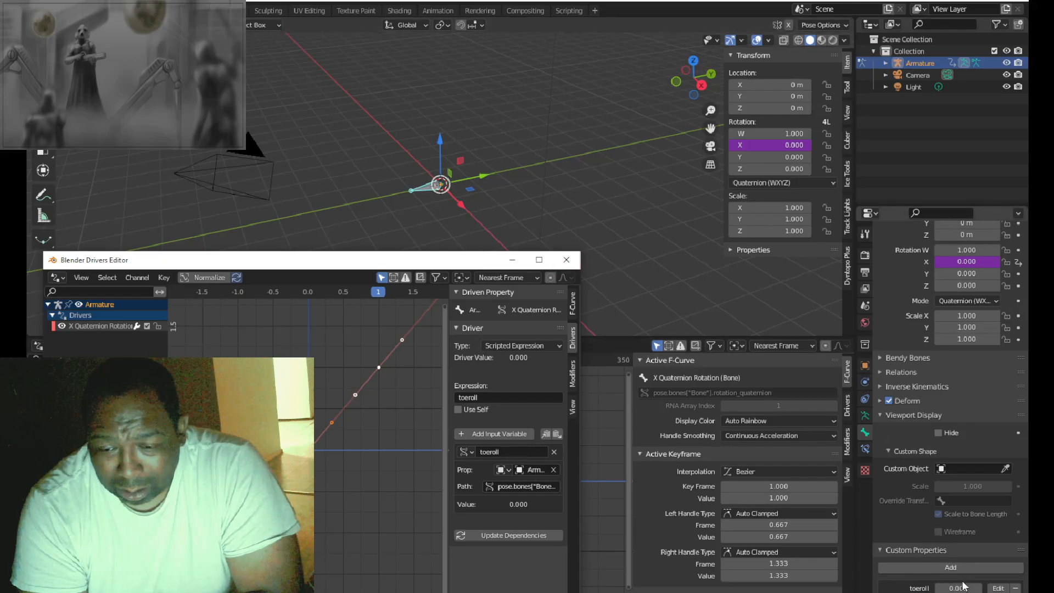
mouse_move(958, 588)
mouse_down()
mouse_move(989, 588)
mouse_move(958, 588)
mouse_up()
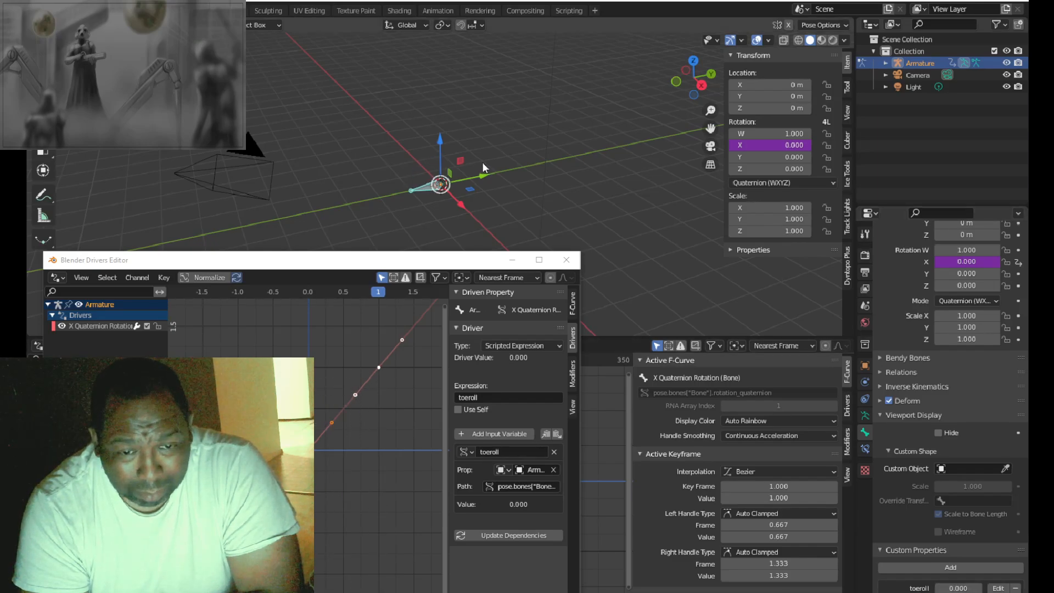
drag(384, 260, 459, 391)
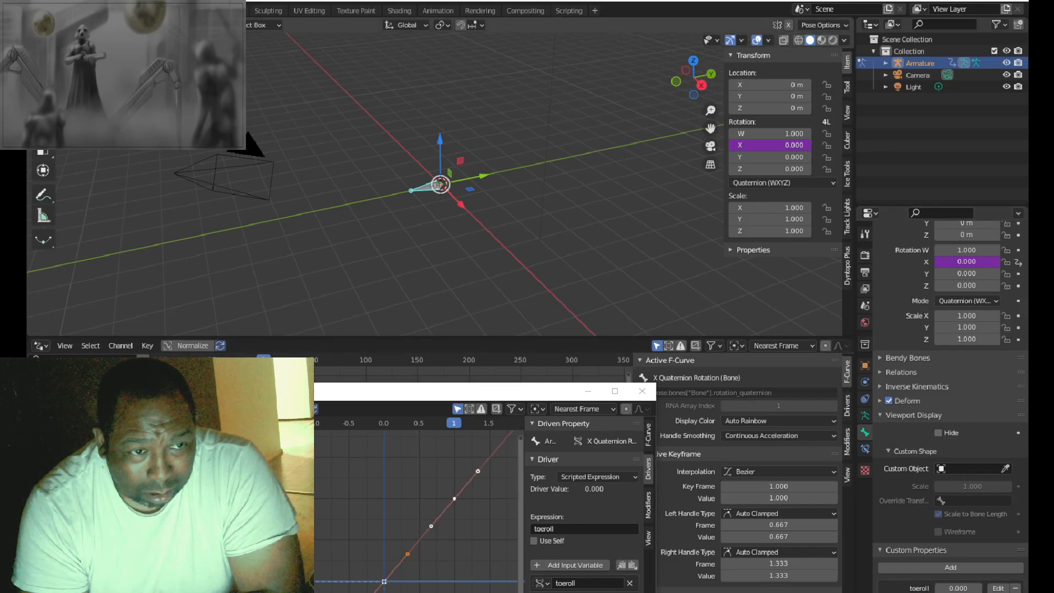
Step: Switch the armature from Pose Mode to Object Mode and add a cube mesh at the origin
key(ctrl+Tab)
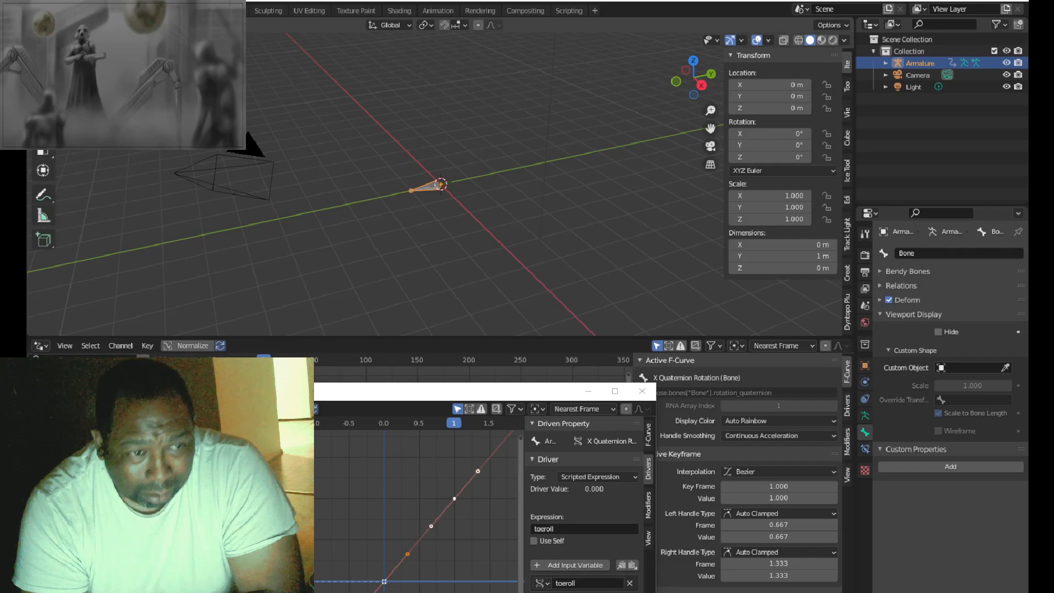
click(186, 40)
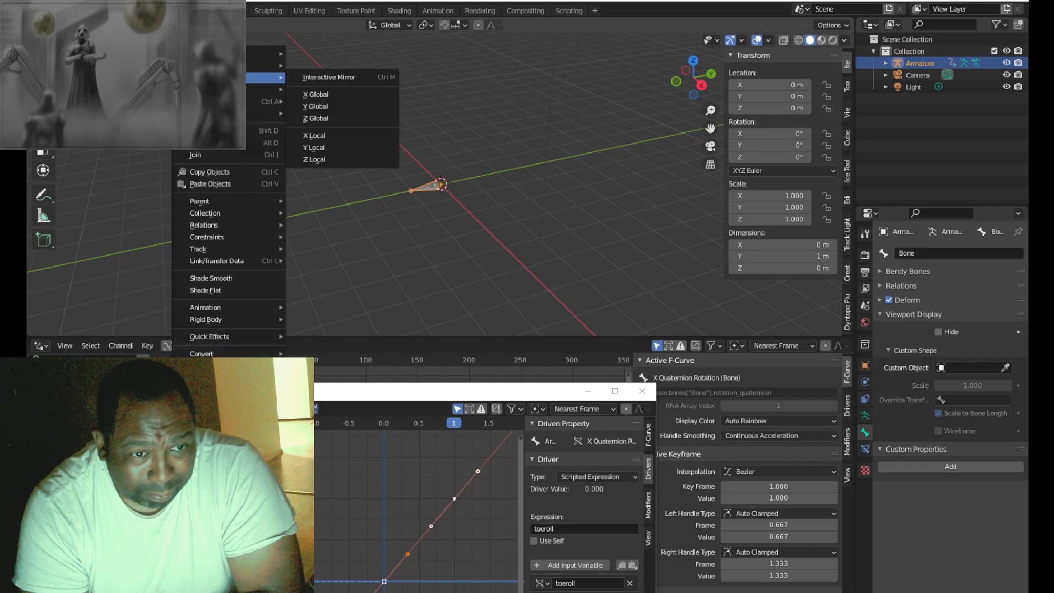
mouse_move(263, 89)
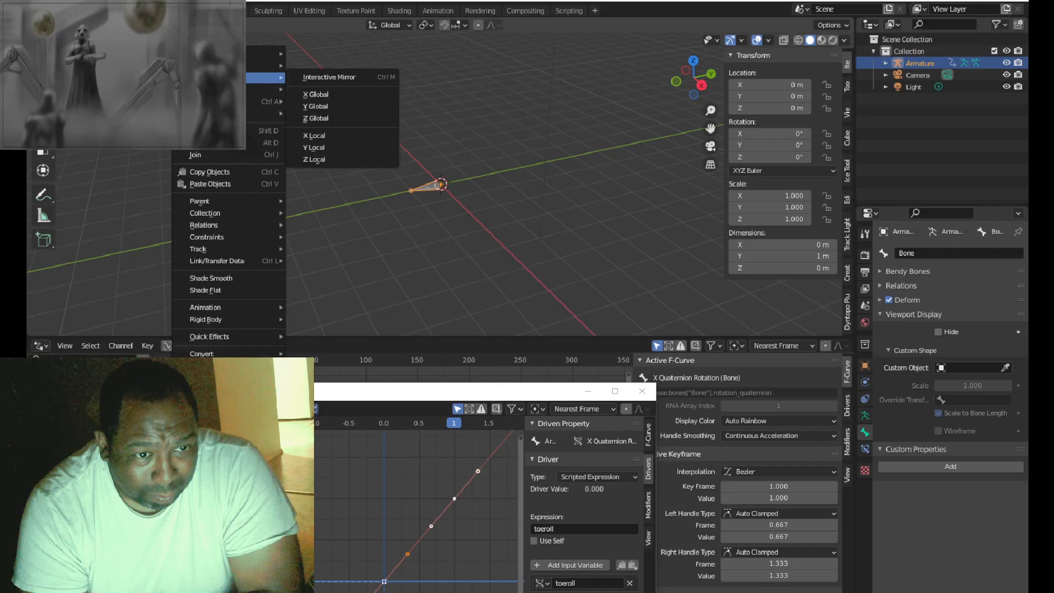
mouse_move(162, 40)
mouse_move(192, 53)
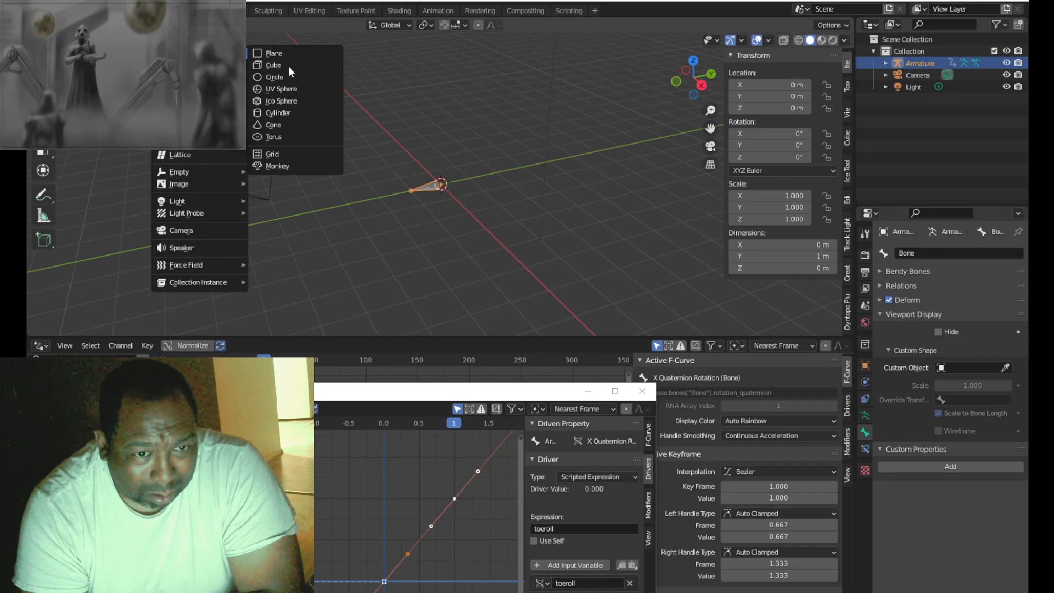
click(289, 66)
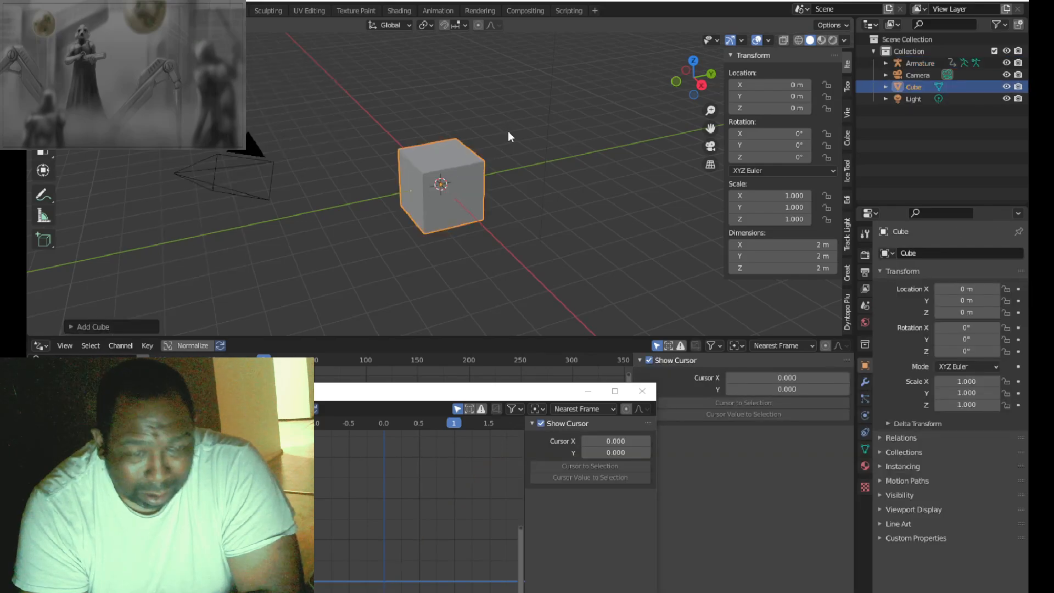
Step: Turn on X-ray display and parent the cube to the armature with automatic weights
click(789, 41)
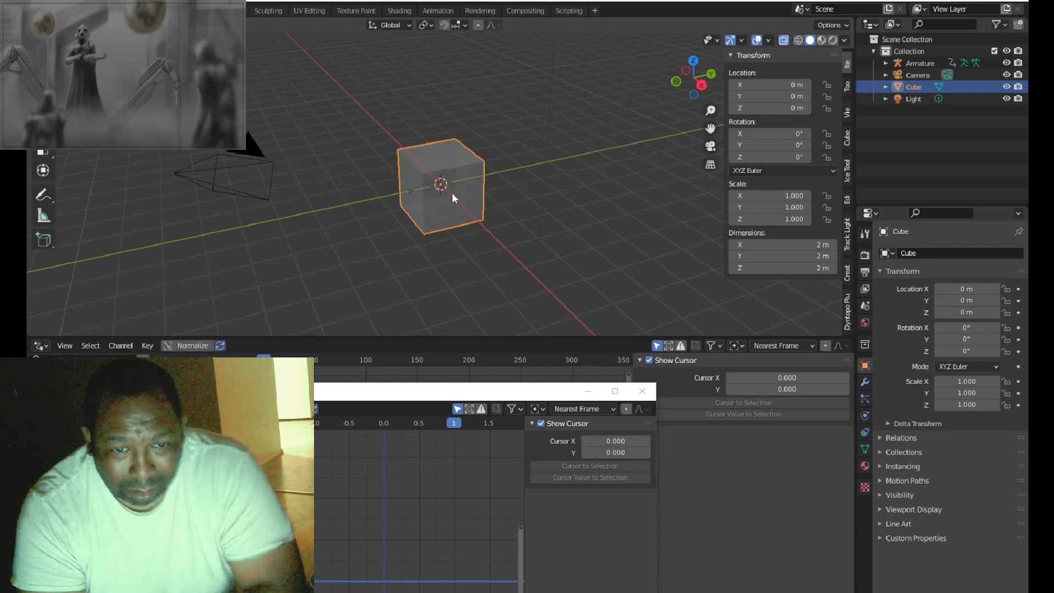
key(alt+a)
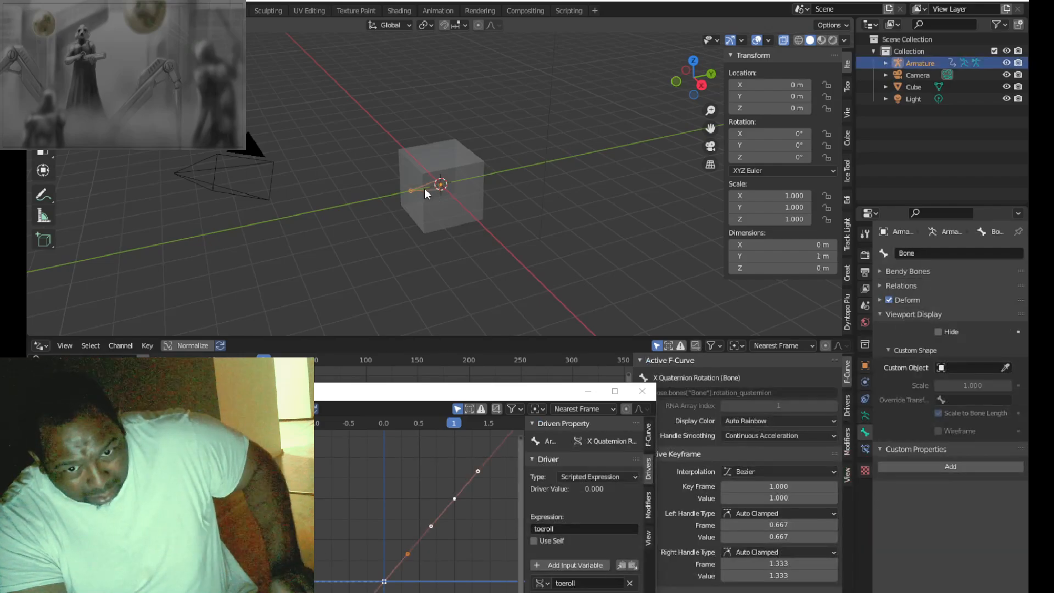
click(430, 205)
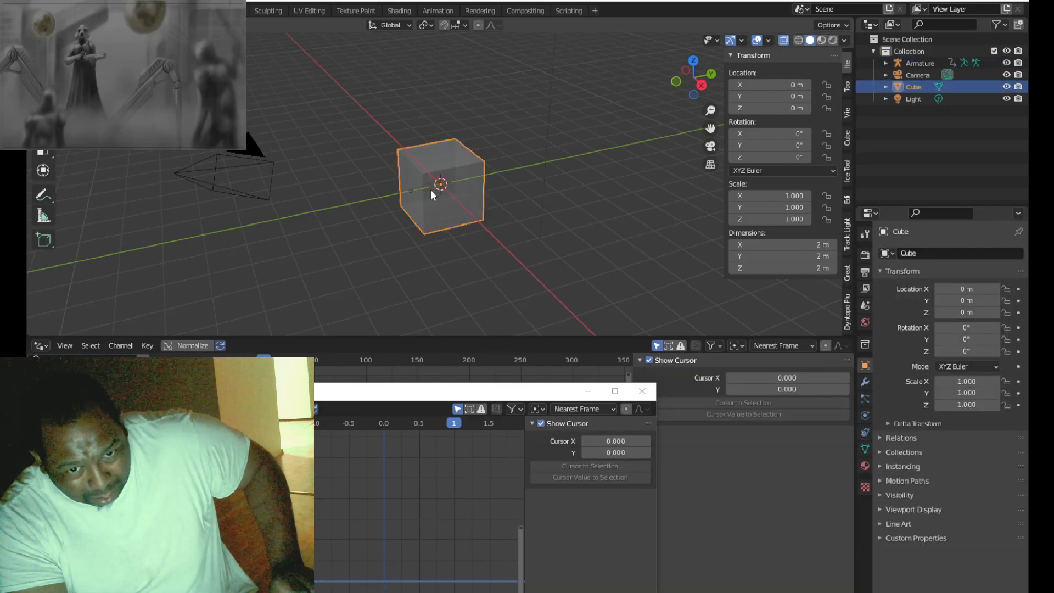
shift+click(431, 190)
key(ctrl+p)
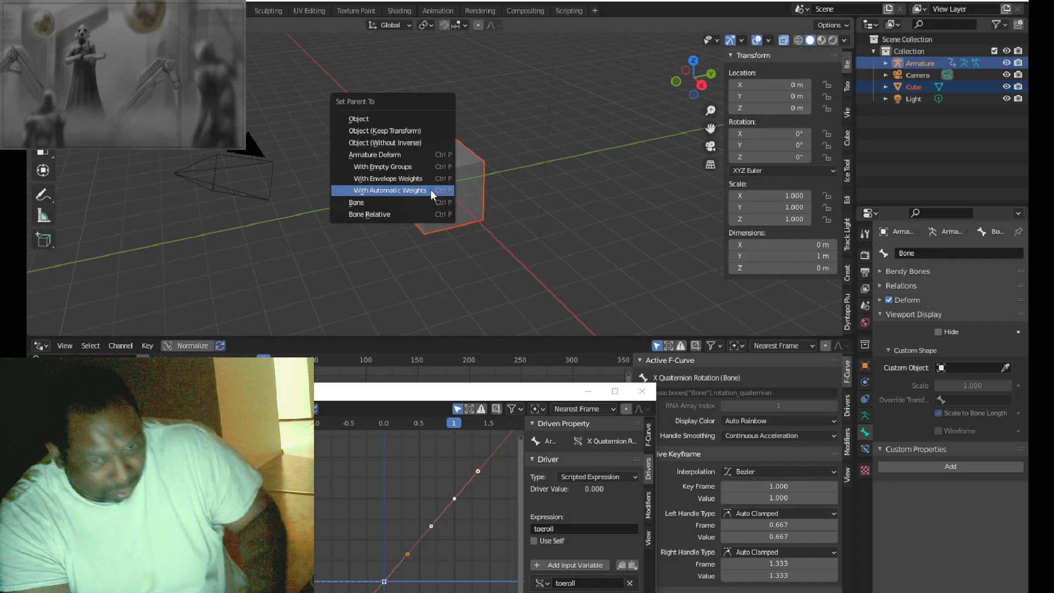
click(390, 190)
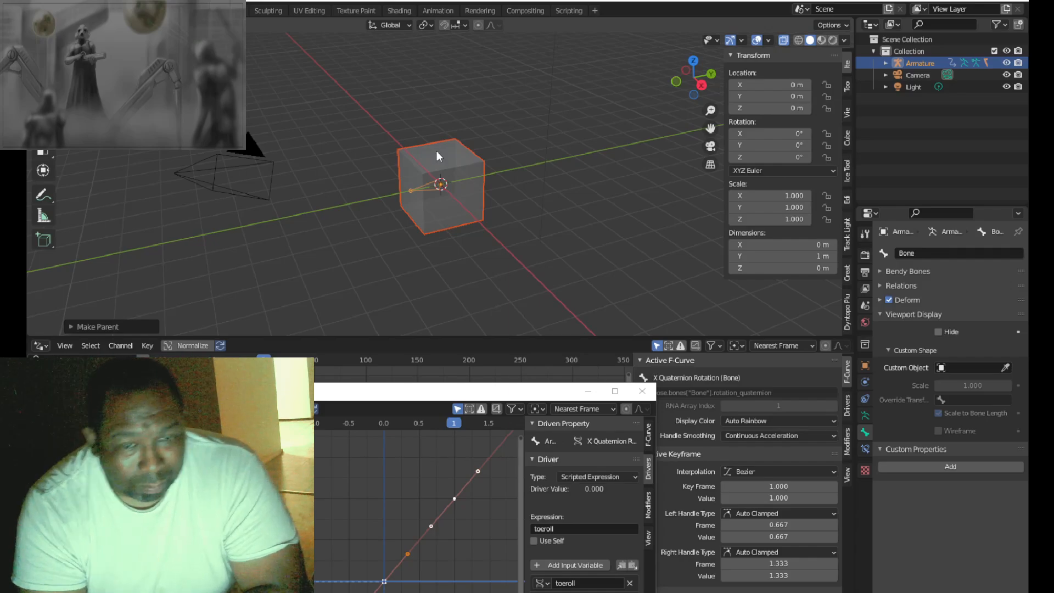
Step: Clear the cube's parent and delete the cube from the scene
click(477, 174)
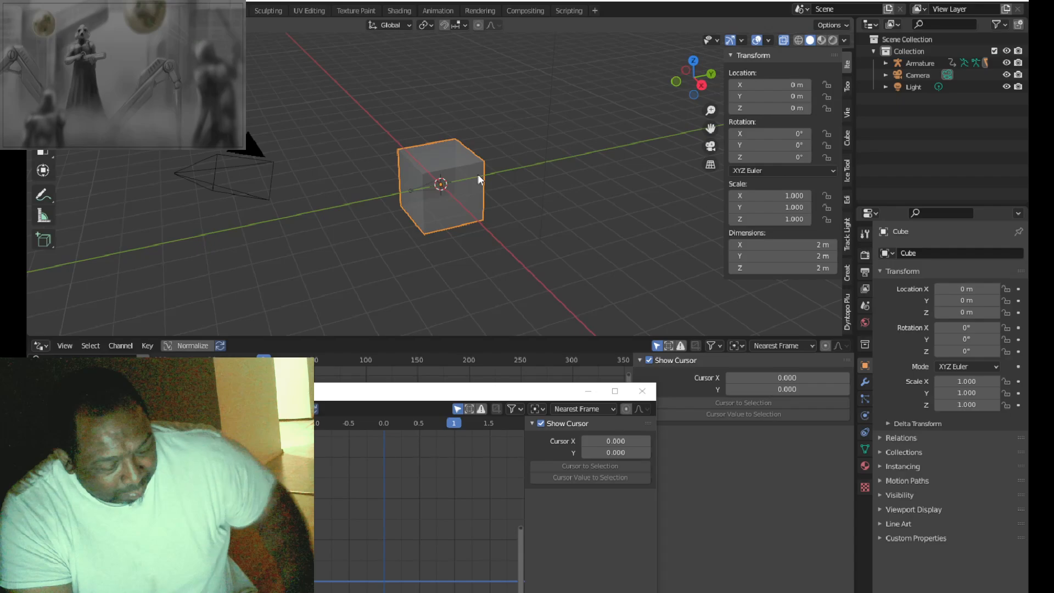
key(alt+p)
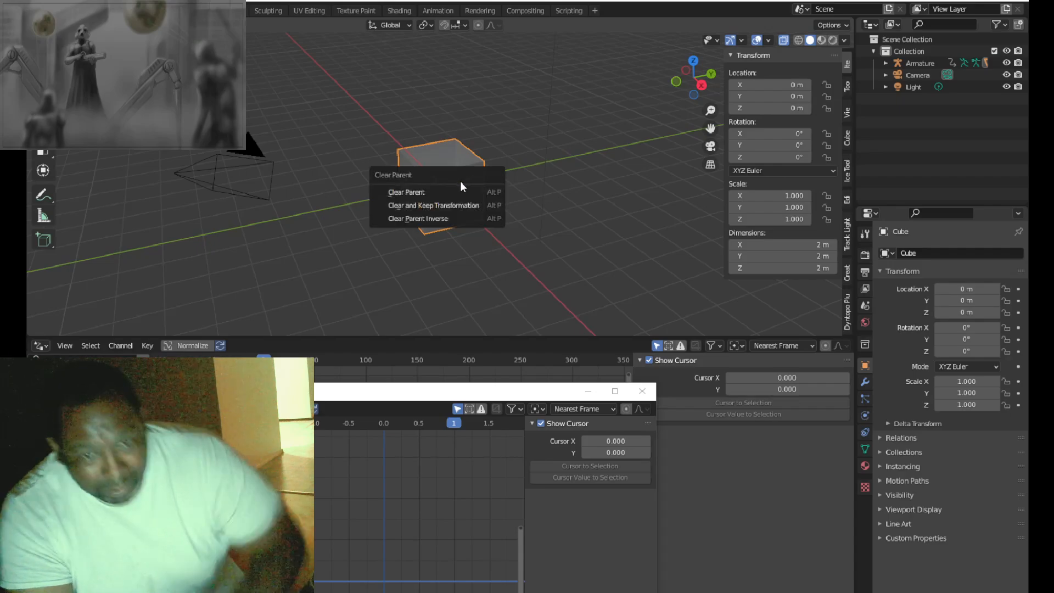
click(459, 190)
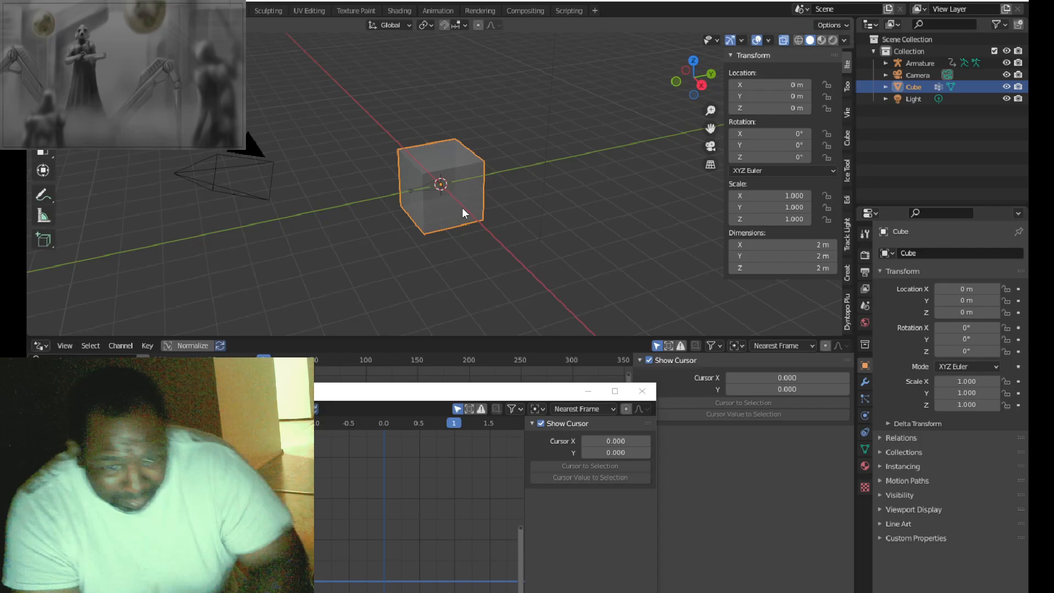
key(Delete)
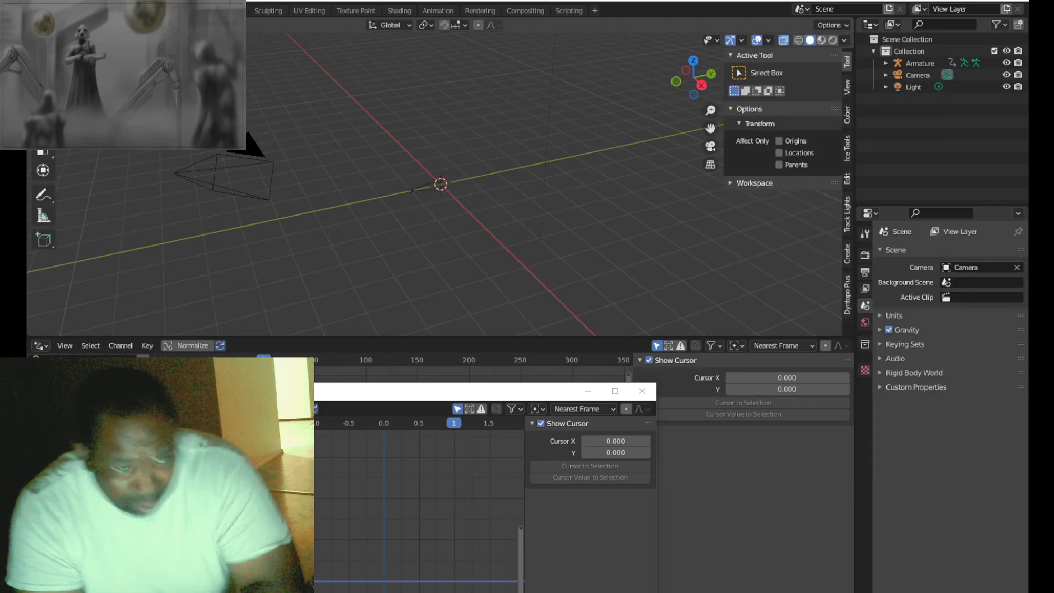
Step: Add a UV sphere mesh at the origin around the bone
click(187, 25)
mouse_move(264, 53)
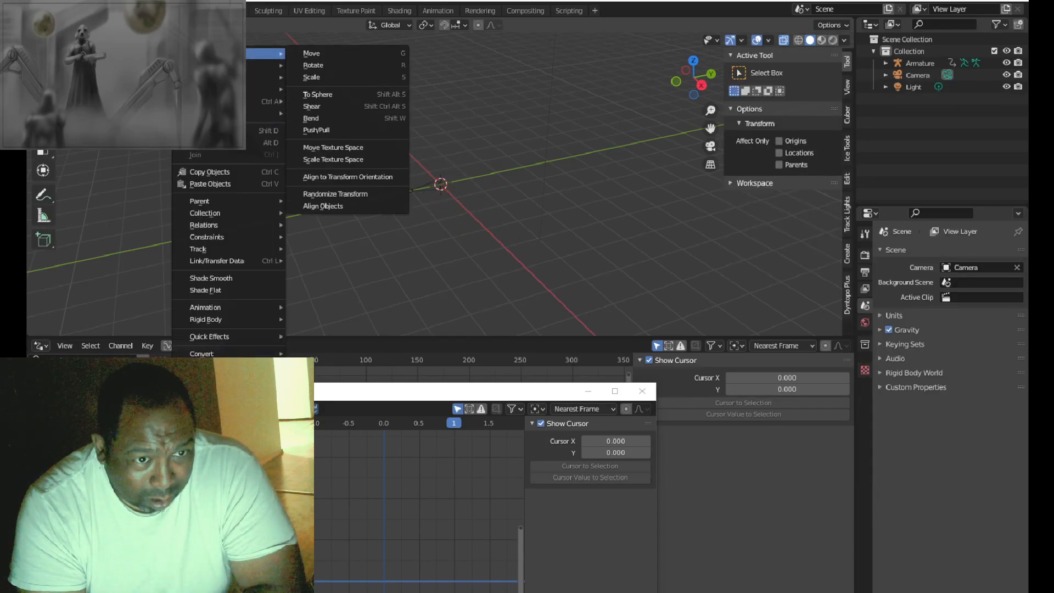
mouse_move(164, 25)
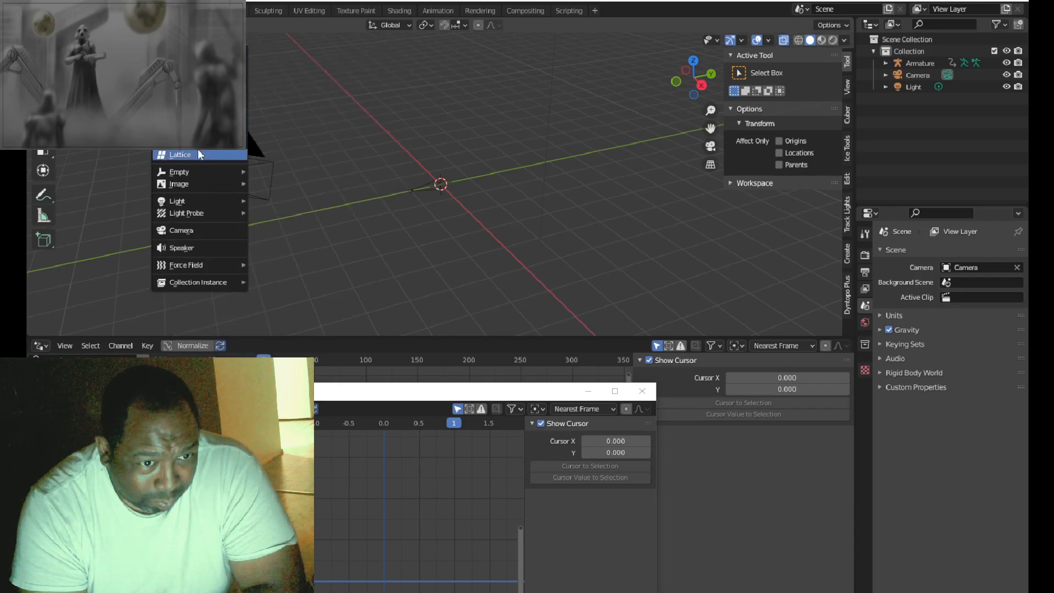
mouse_move(220, 53)
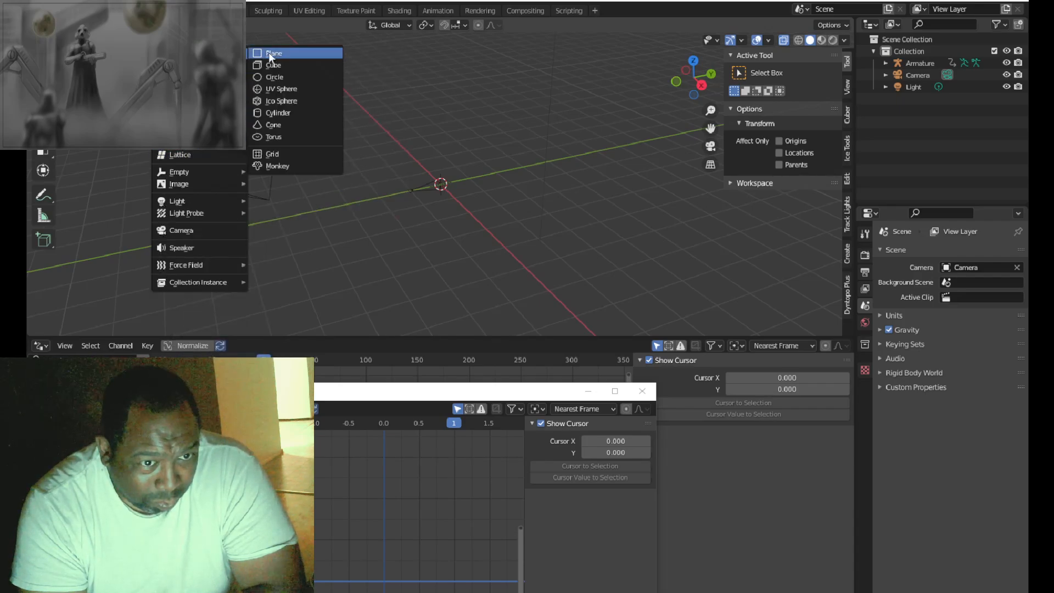
click(301, 89)
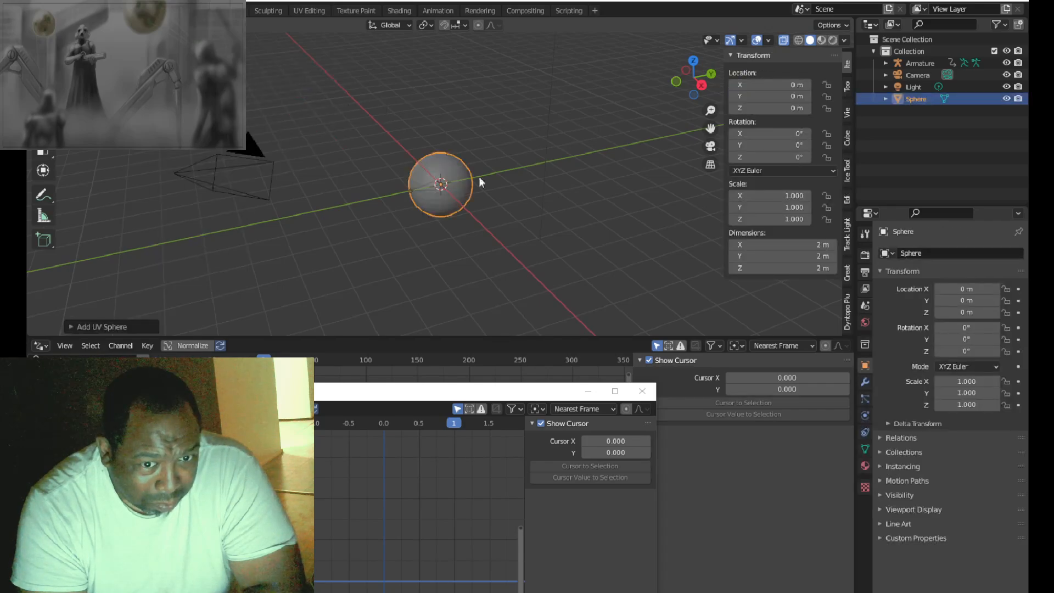
Step: Parent the UV sphere to the armature with automatic weights and save the file
shift+click(432, 185)
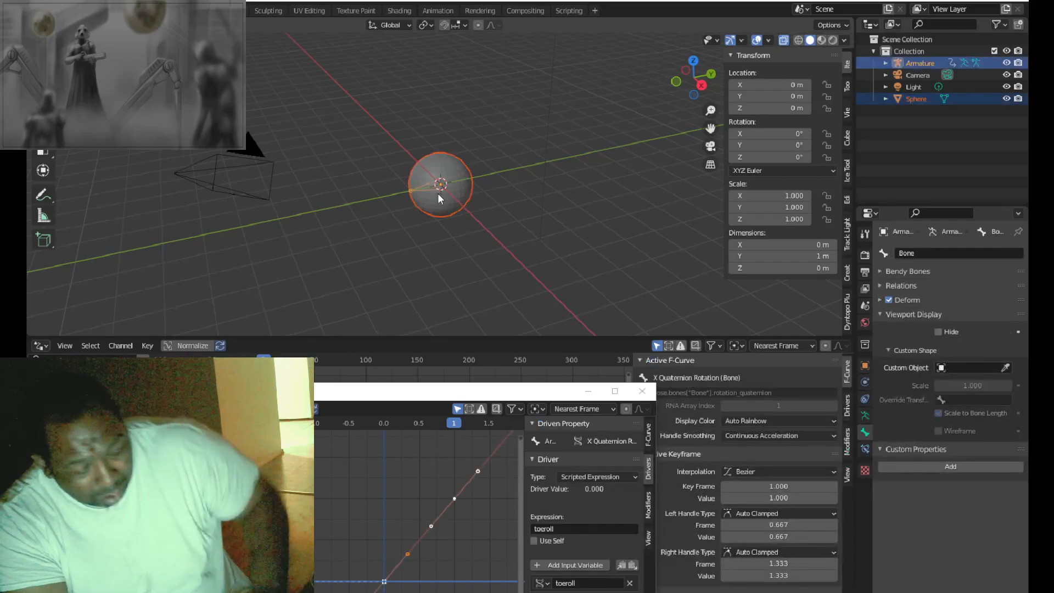
key(ctrl+p)
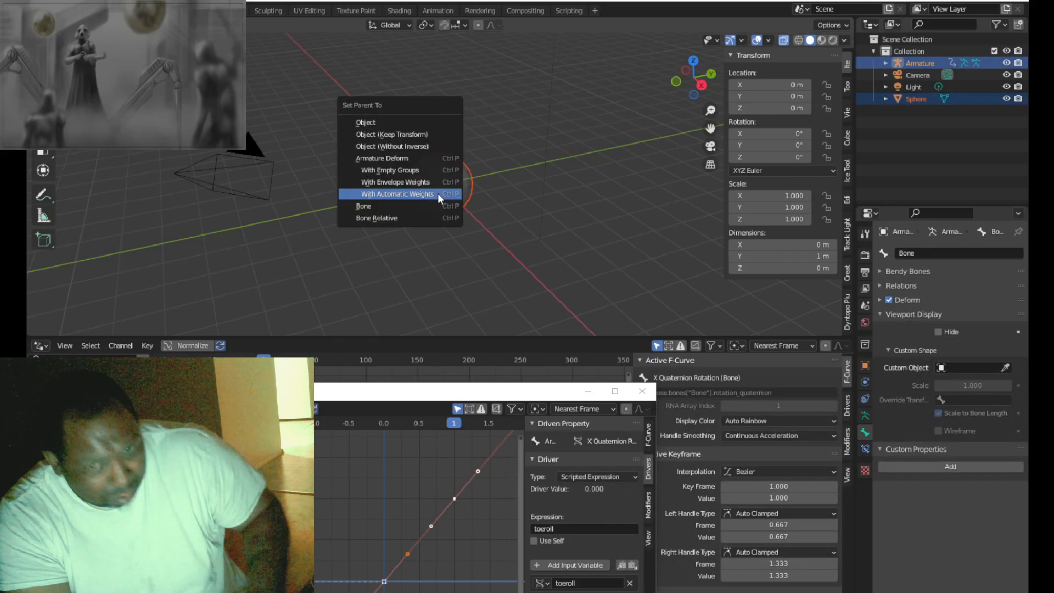
click(439, 195)
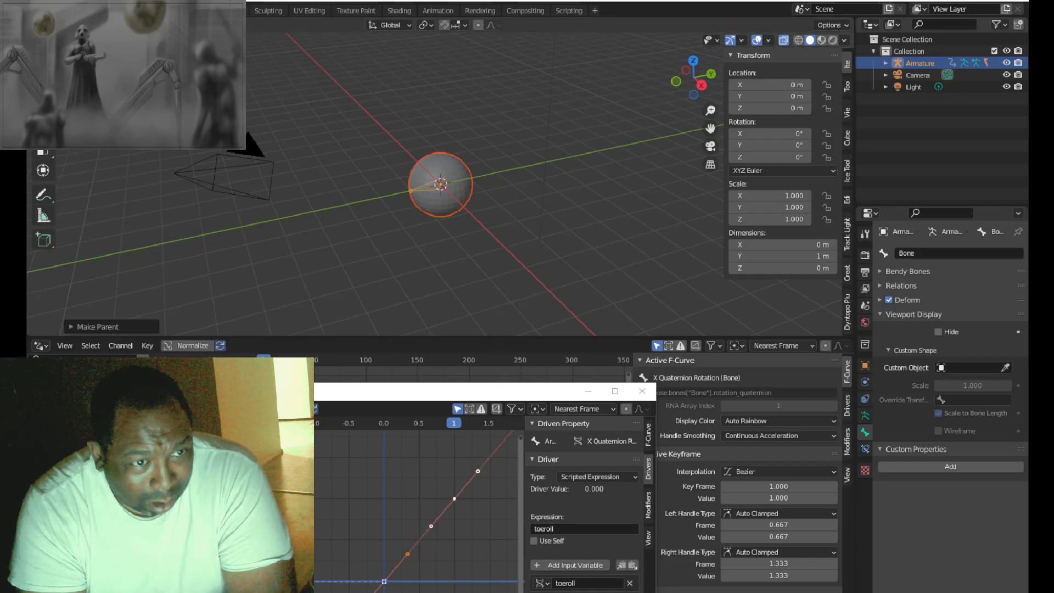
click(52, 10)
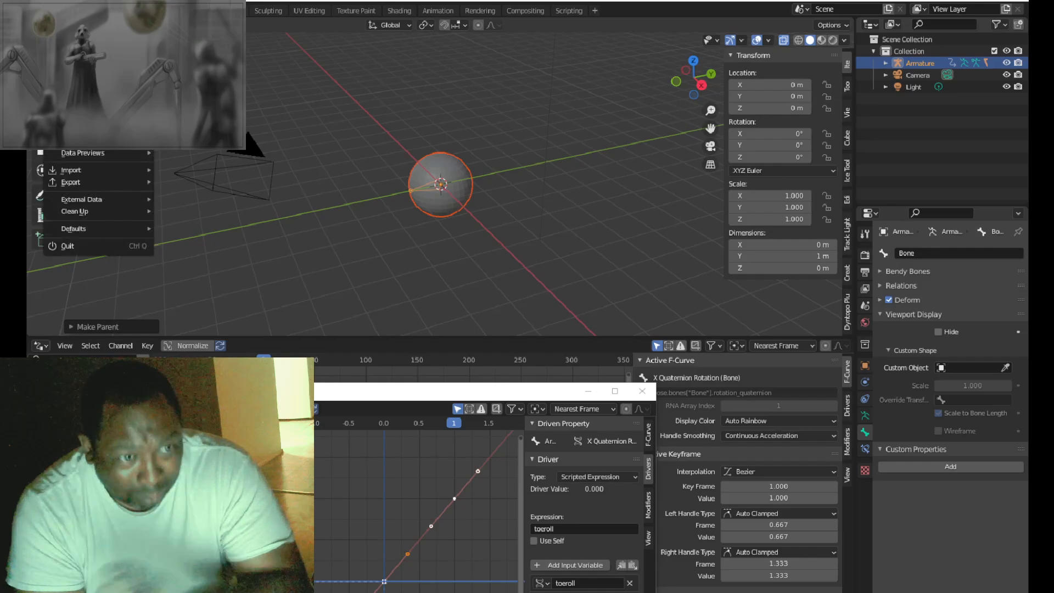
click(71, 88)
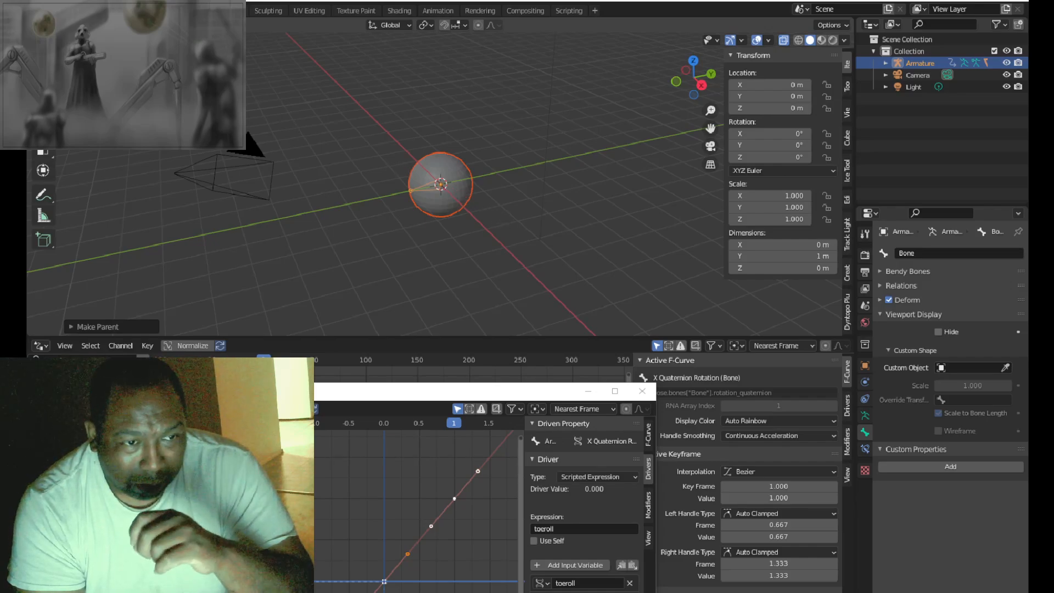
Step: Enter the armature's Edit Mode and move the whole bone up about 0.37 m along the Z axis inside the sphere
key(Tab)
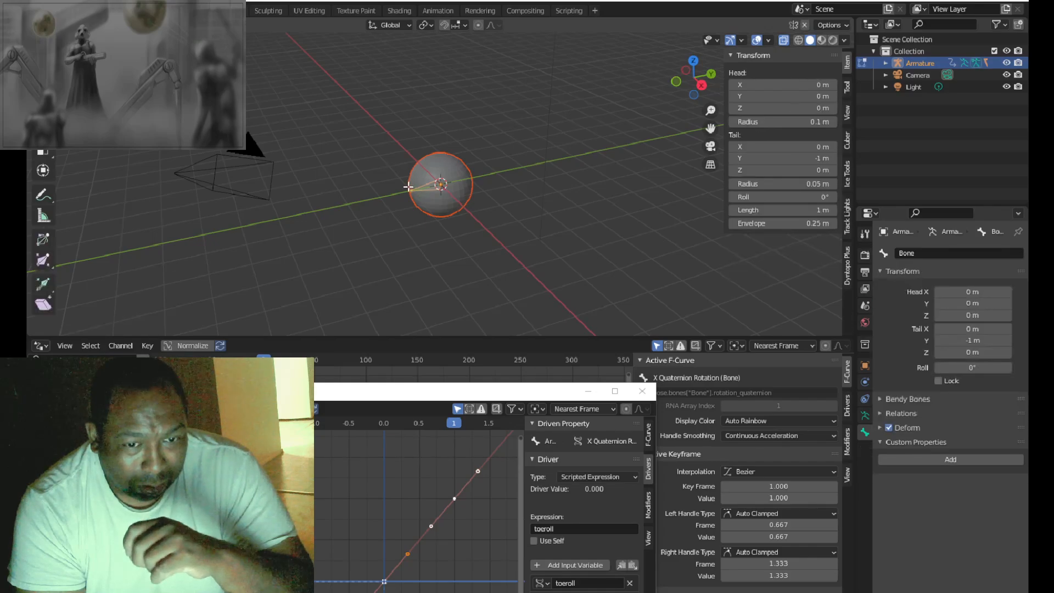
middle_drag(376, 189, 540, 196)
middle_drag(447, 181, 608, 189)
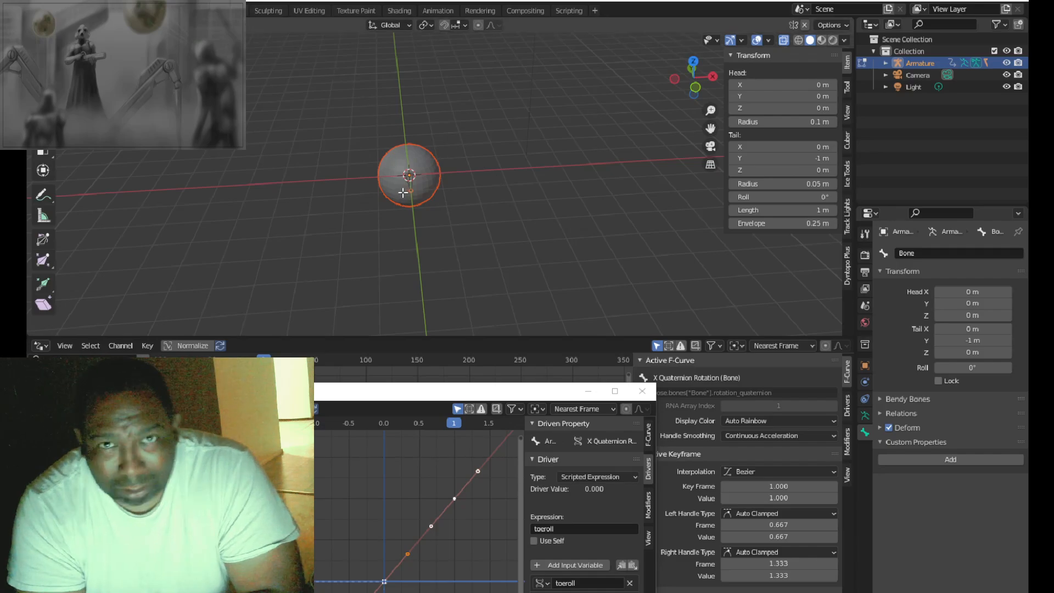
middle_drag(485, 179, 244, 155)
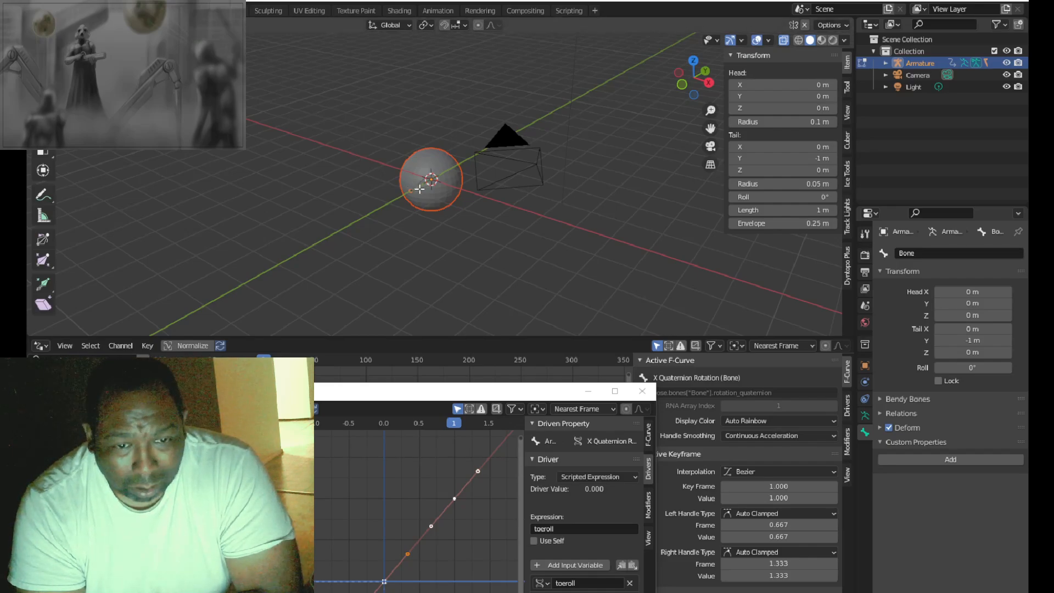
middle_drag(478, 174, 532, 244)
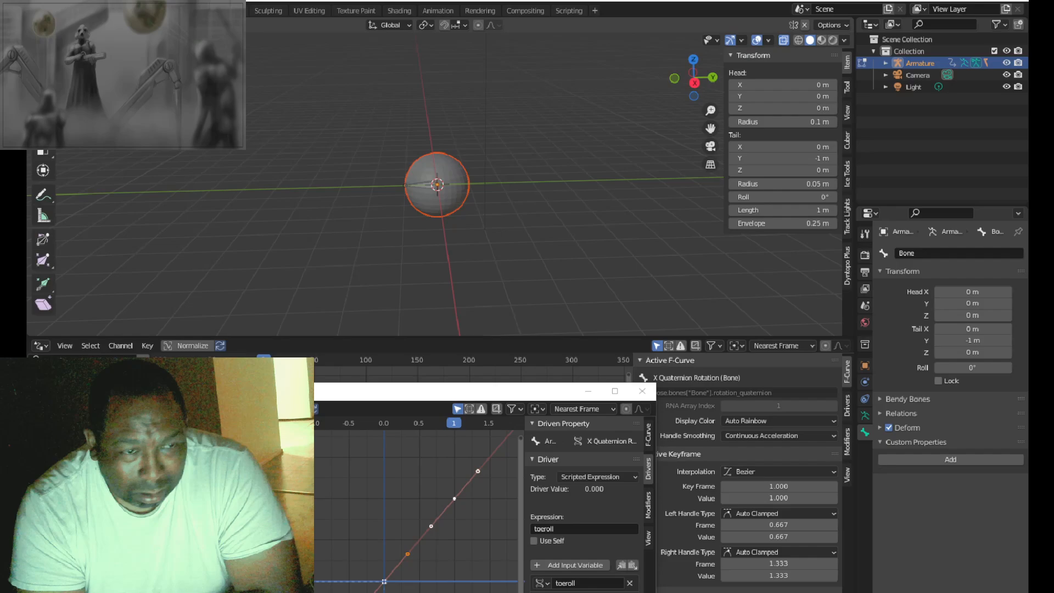
click(43, 108)
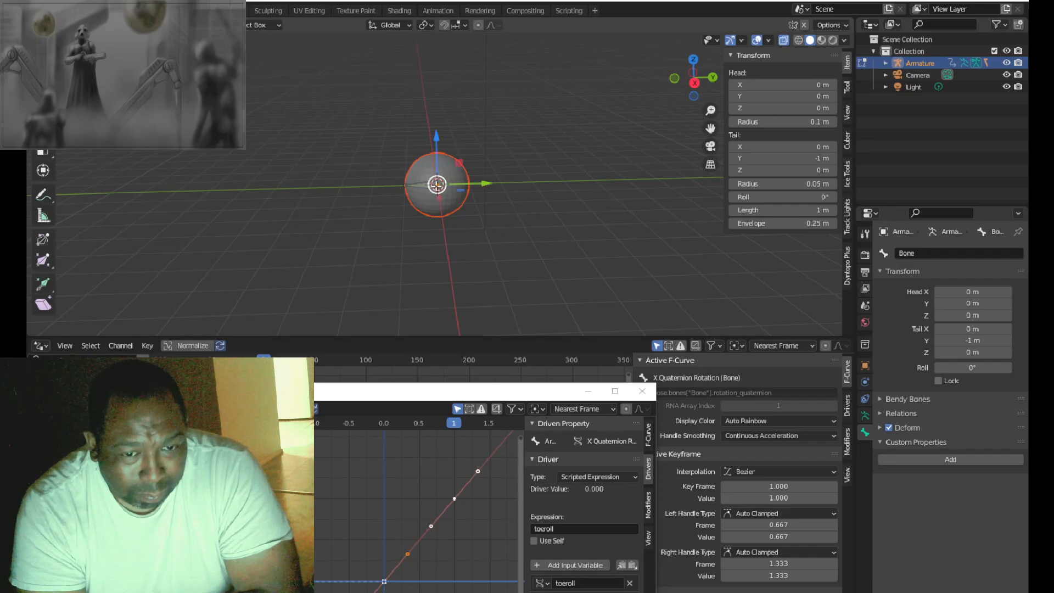
click(421, 185)
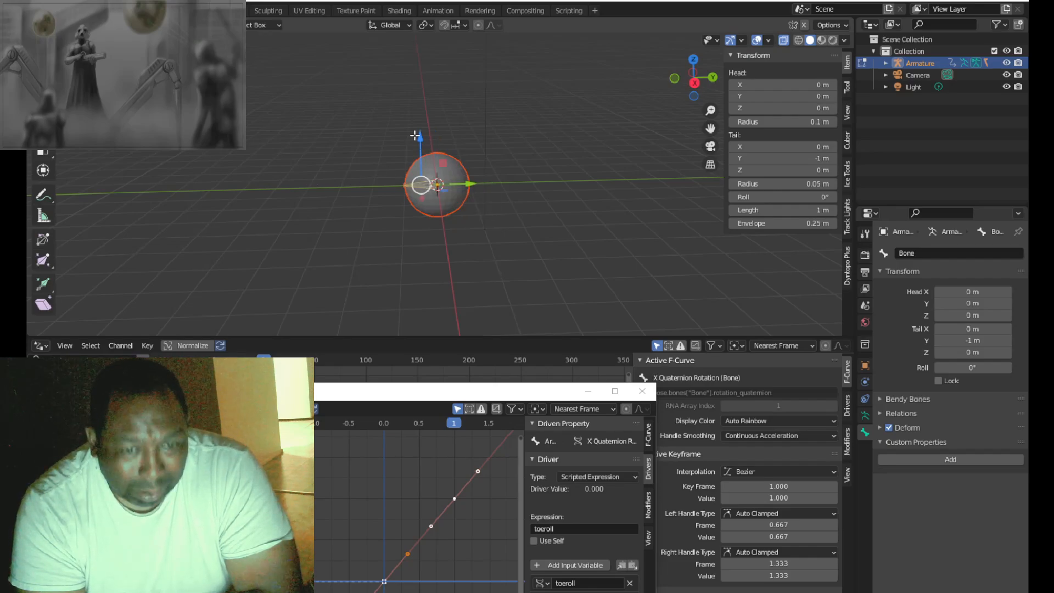
drag(420, 139, 420, 125)
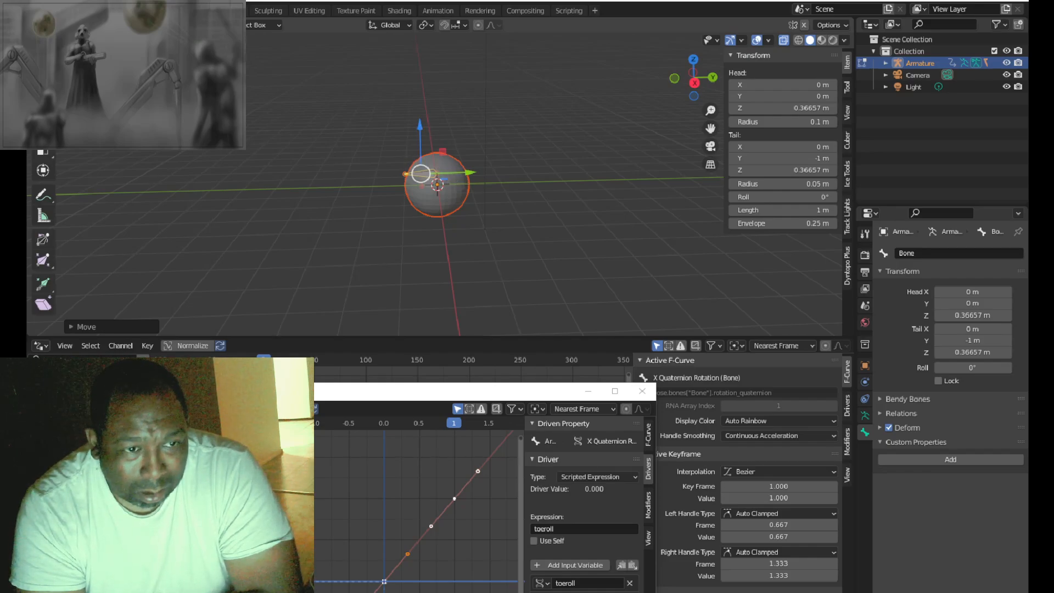
Step: Switch the armature to Pose Mode and test the bone's toeroll custom property by sliding its value
key(ctrl+Tab)
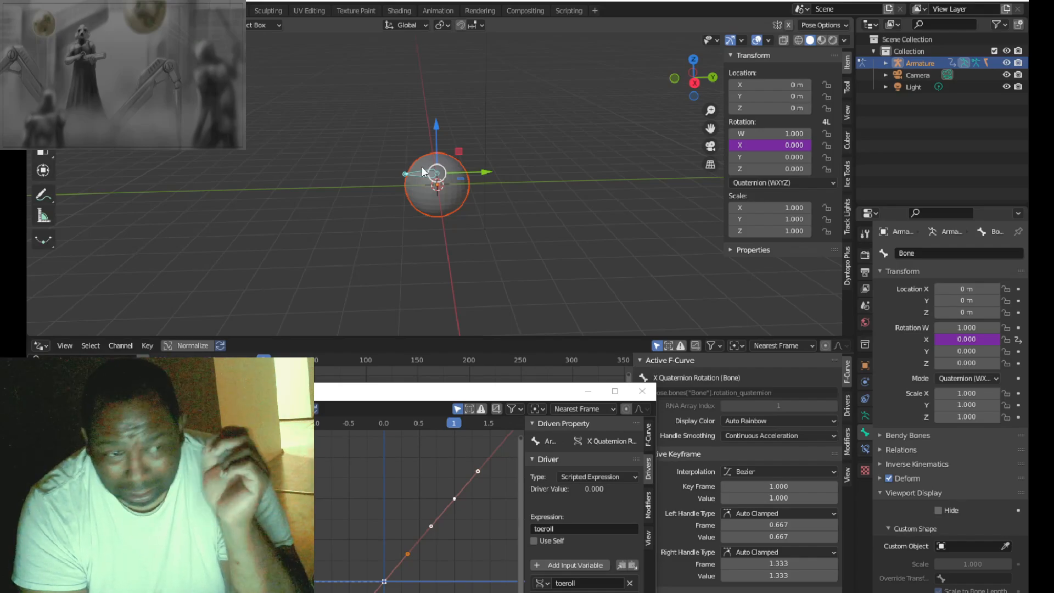
scroll(958, 495, down, 4)
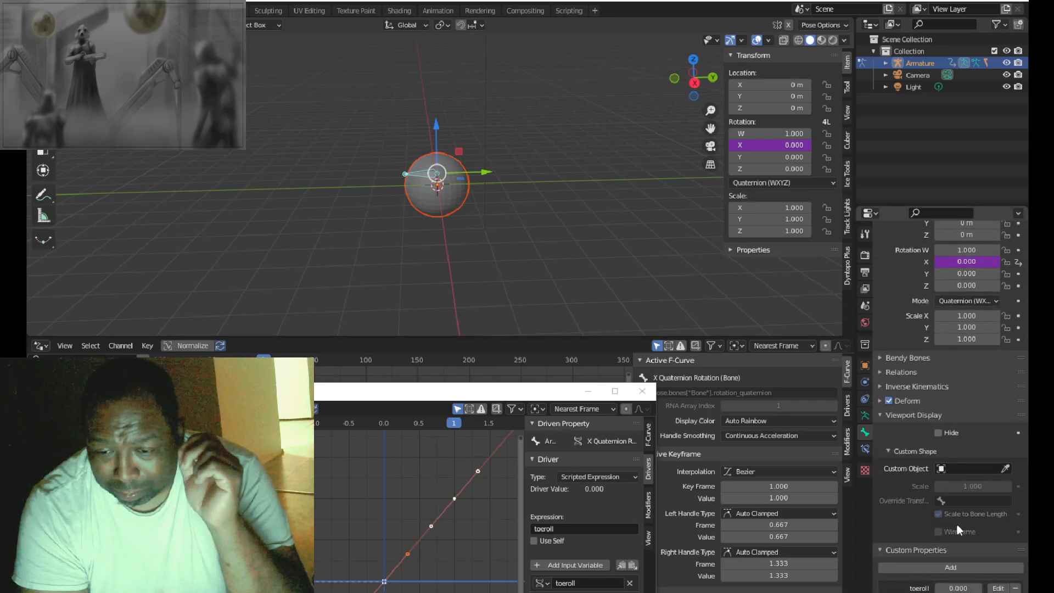
mouse_move(973, 588)
mouse_down()
mouse_move(1004, 588)
mouse_move(964, 588)
mouse_up()
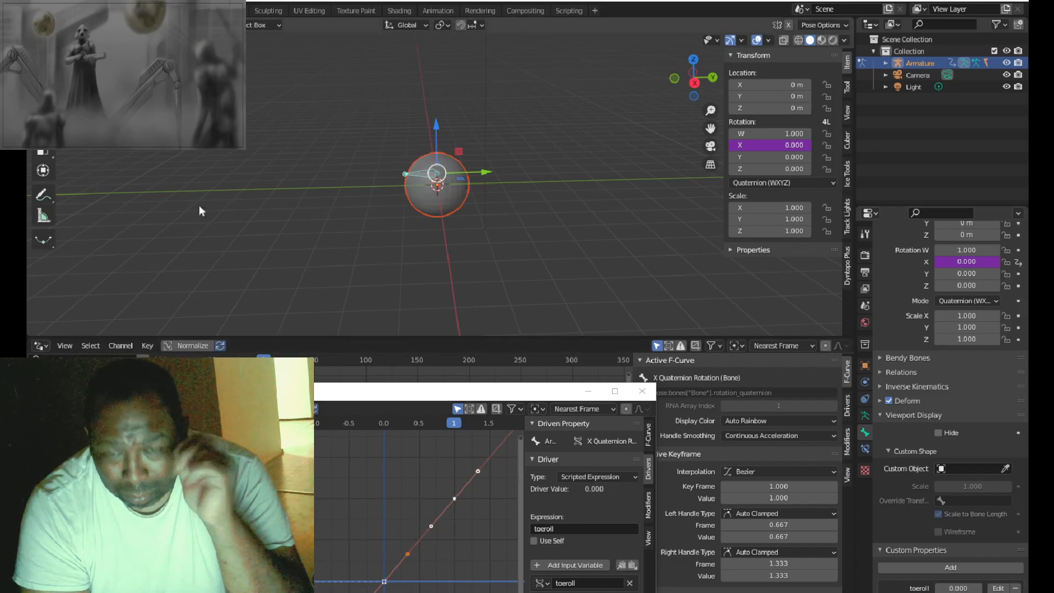
click(962, 0)
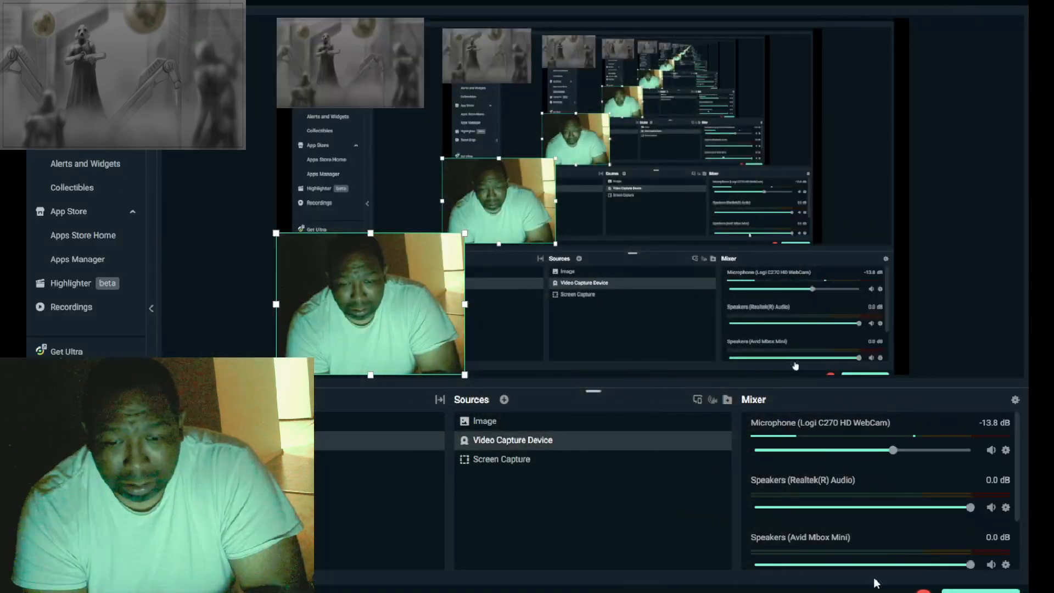